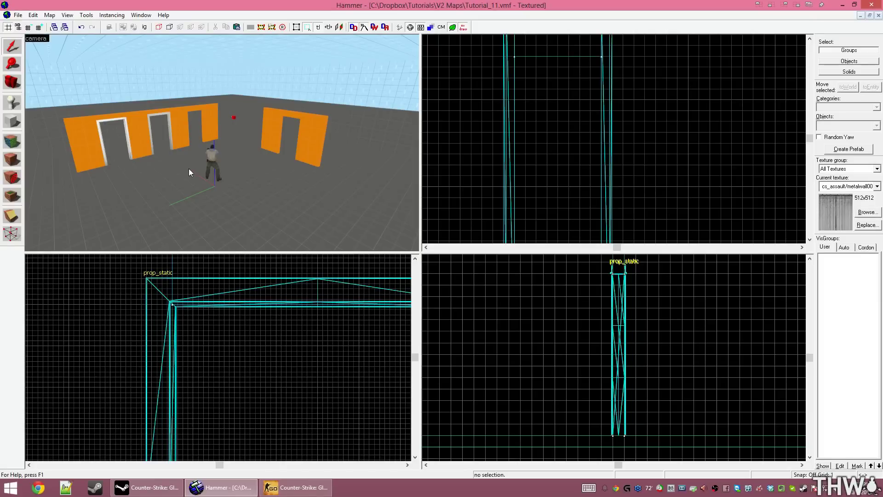
Choose tools/toolsnodraw as the current texture for the door brush in the empty doorway
key("w")
key("z")
key("z")
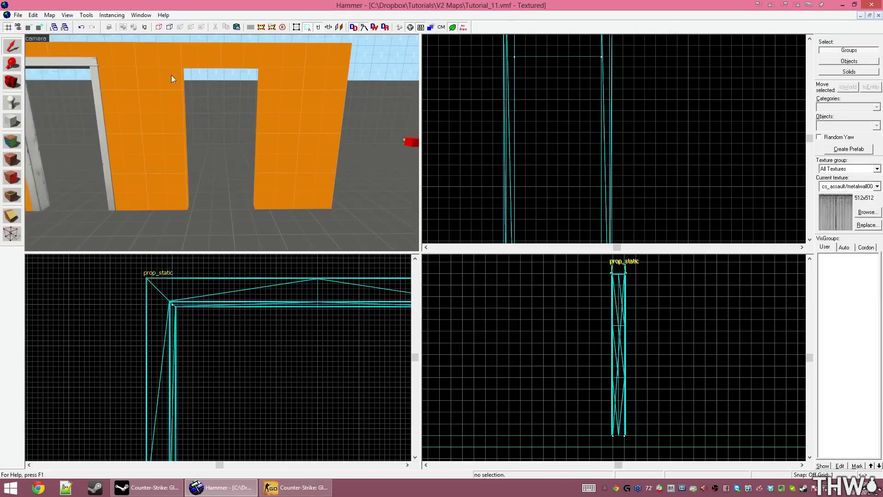
left_click(877, 186)
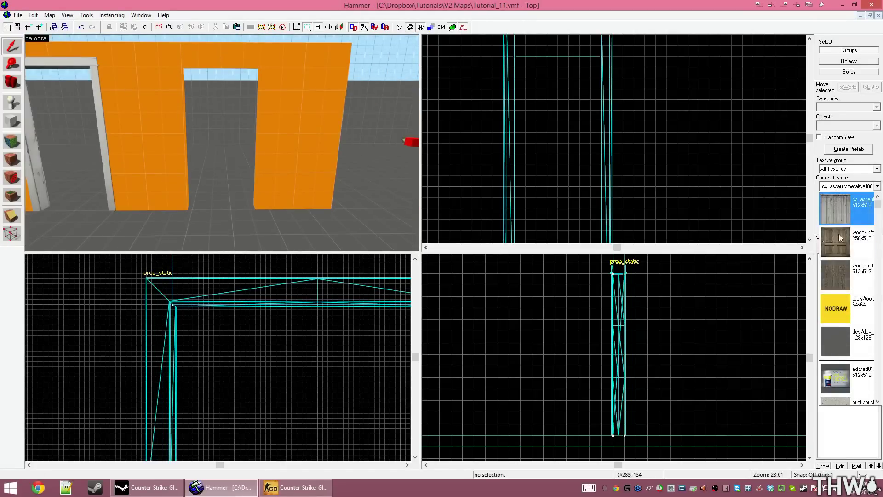
left_click(851, 302)
Create a nodraw block filling the empty doorway, 2 units thick, 56 wide and 112 high, centred in the wall's thickness
key("shift+b")
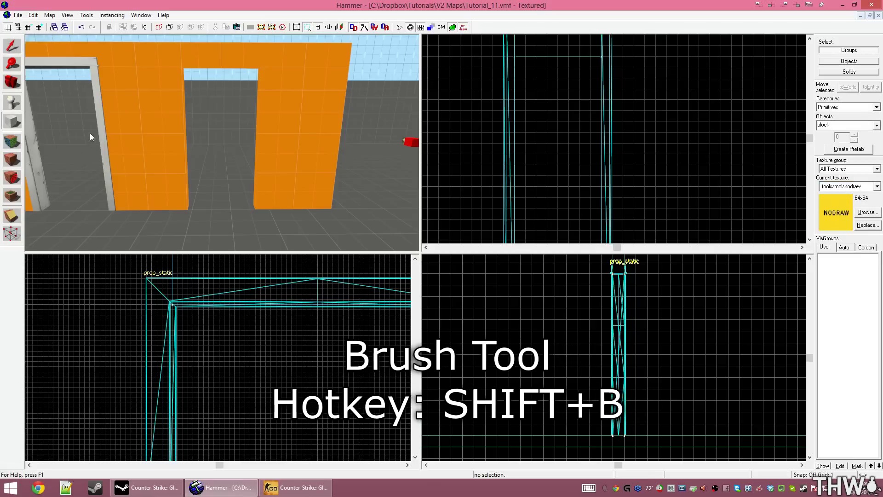
mouse_move(549, 62)
left_mouse_down()
mouse_move(579, 84)
mouse_move(565, 148)
mouse_move(576, 169)
mouse_move(600, 165)
left_mouse_up()
scroll(578, 84, "down", 6)
scroll(578, 84, "down", 6)
scroll(565, 148, "up", 6)
scroll(600, 167, "up", 5)
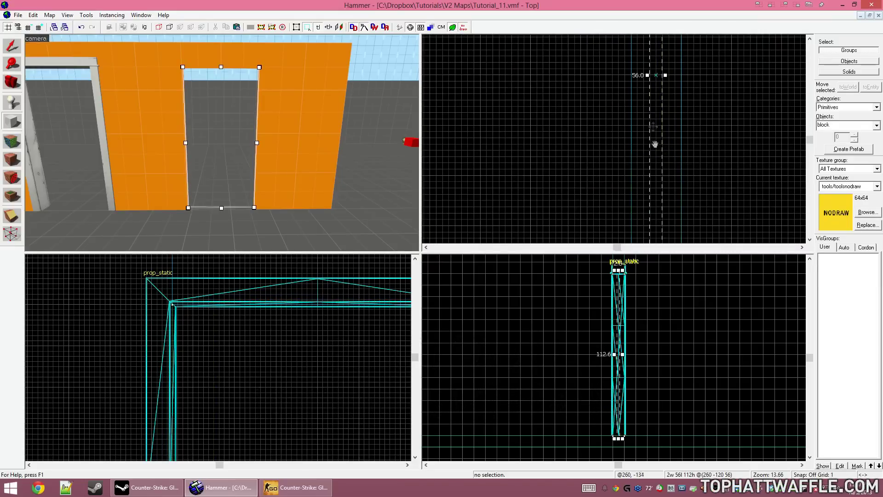
scroll(655, 144, "down", 5)
scroll(610, 276, "up", 10)
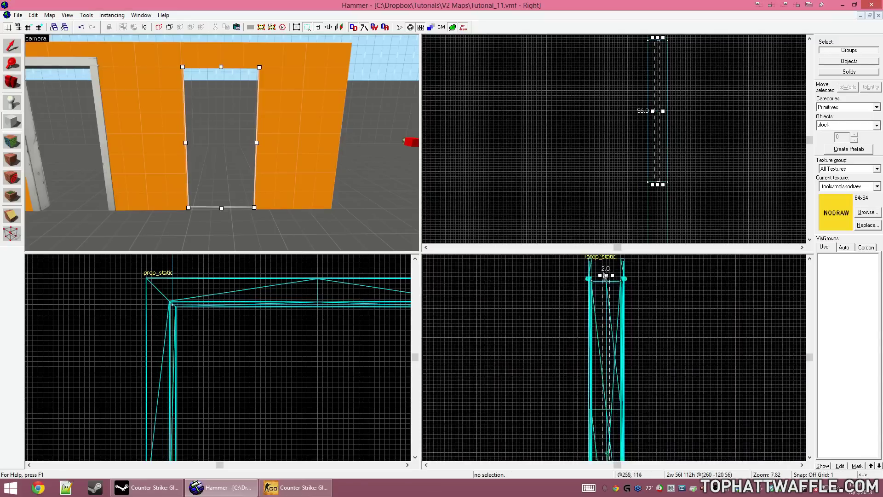
scroll(610, 276, "down", 10)
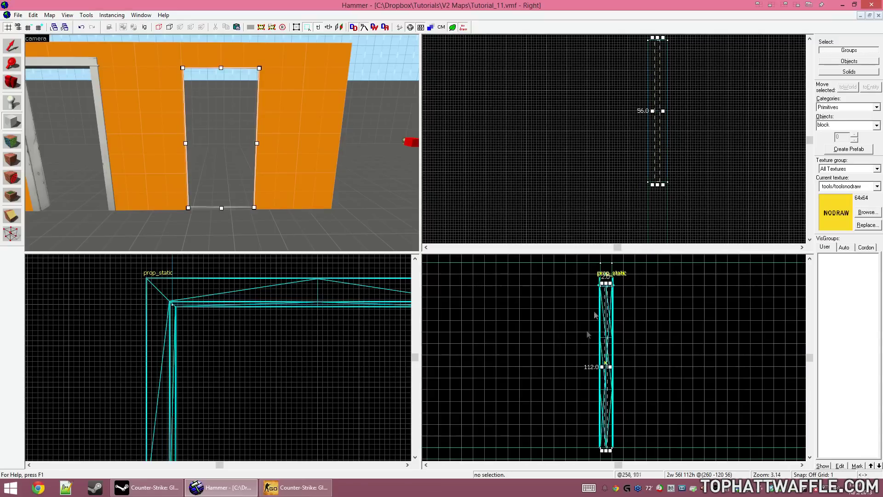
key("w")
key("a")
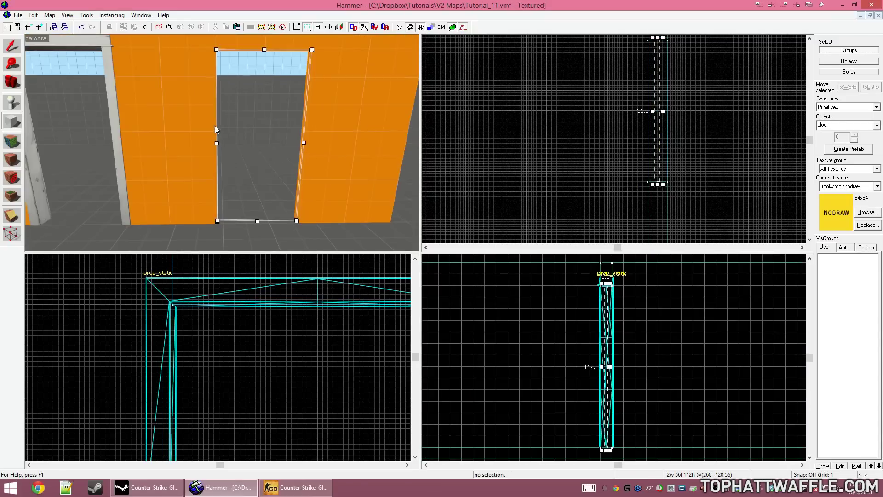
key("s")
key("d")
key("Return")
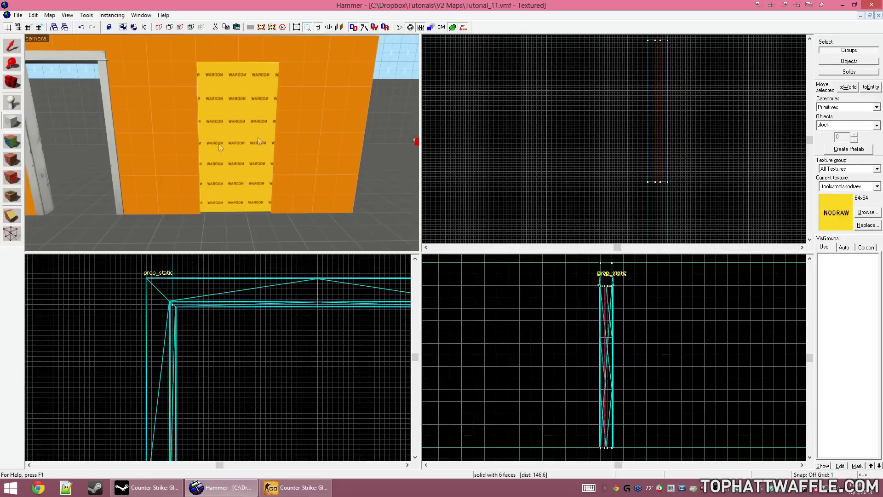
Select the three orange wall brushes surrounding the nodraw block and quick-hide them
key("shift+s")
left_click(194, 143)
left_click(228, 43, "ctrl")
left_click(314, 68, "ctrl")
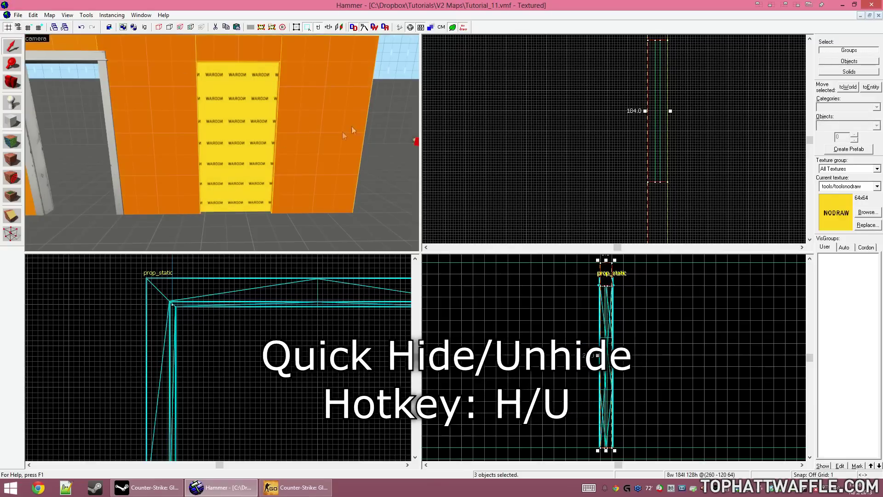
key("h")
Apply the wood/infdoorc texture to the front face of the nodraw block with the Face Edit Sheet
key("shift+a")
left_click(412, 250)
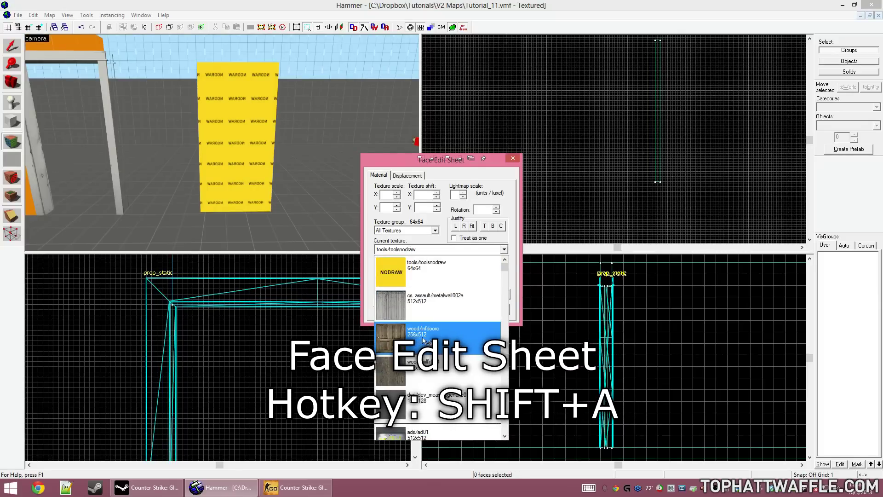
left_click(424, 339)
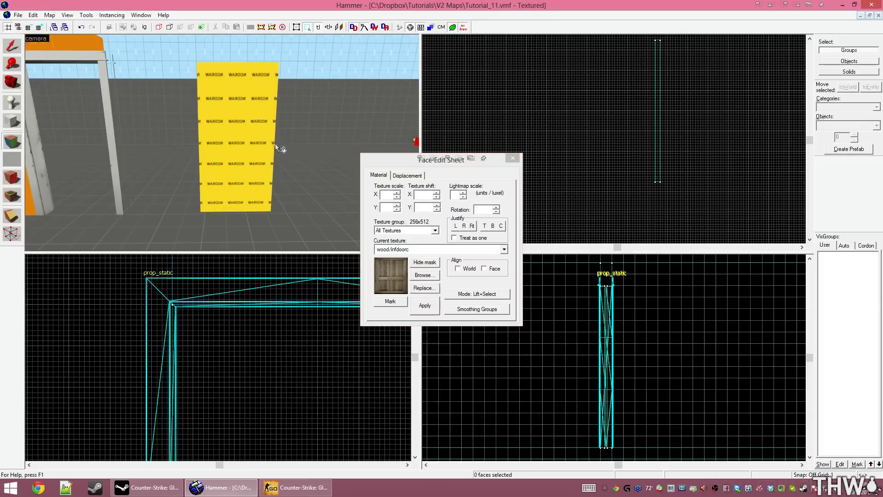
right_click(243, 117)
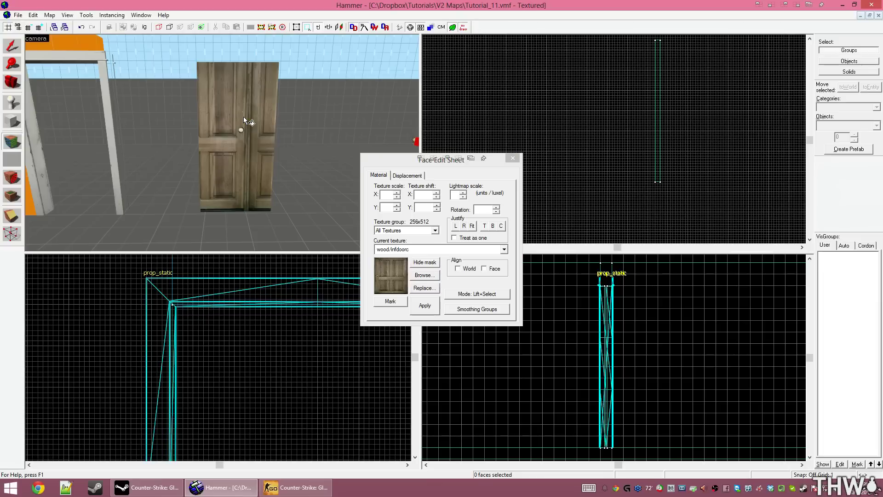
Select the door's front face and fit its texture to the face
left_click(244, 118)
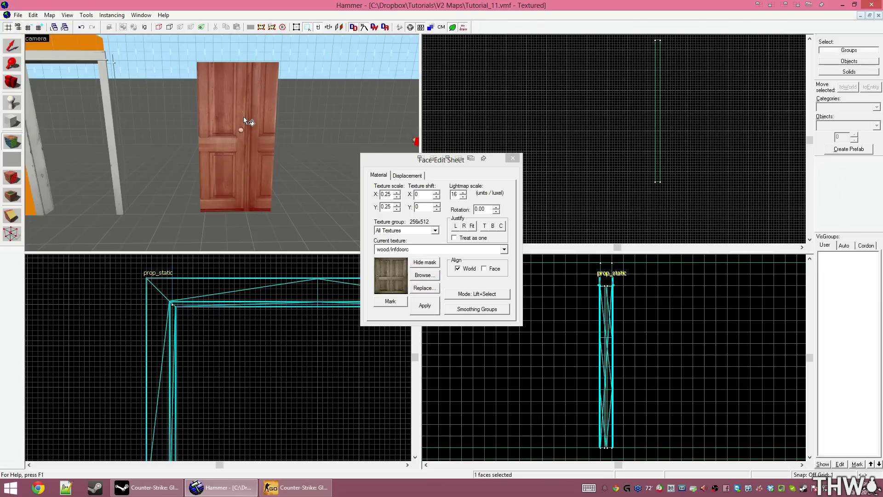
scroll(244, 117, "up", 2)
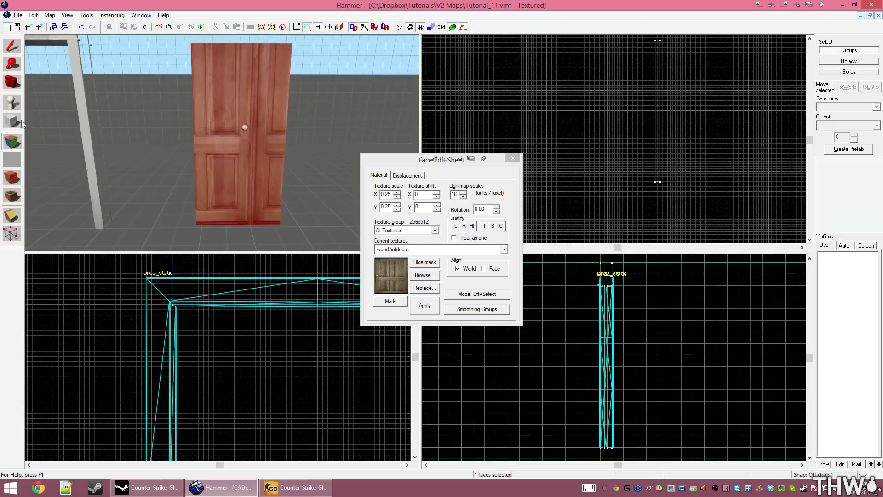
left_click_drag(393, 154, 400, 161)
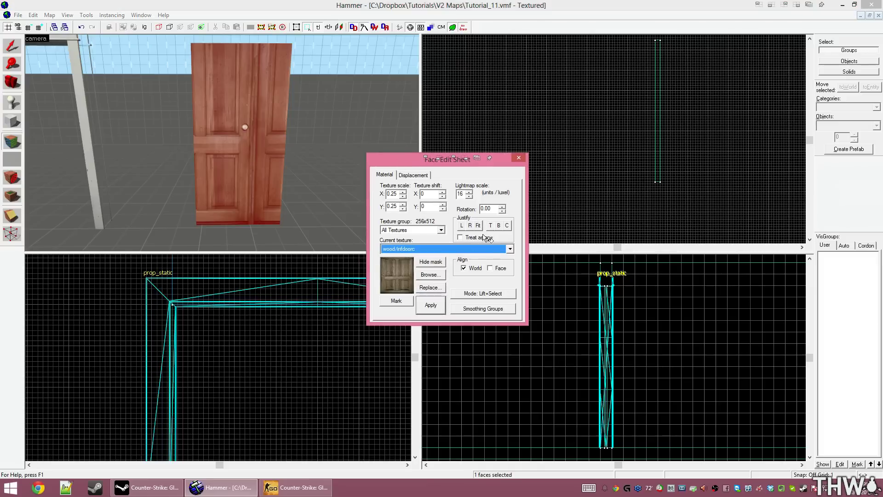
left_click(267, 145)
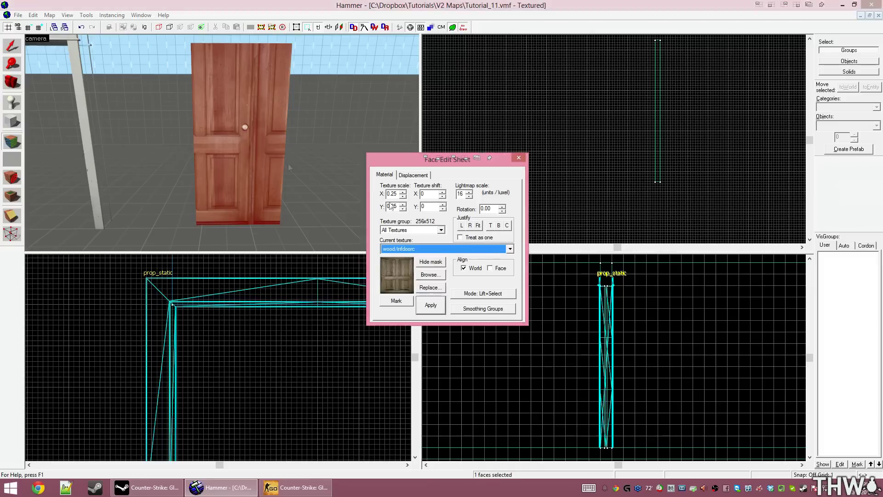
left_click(478, 225)
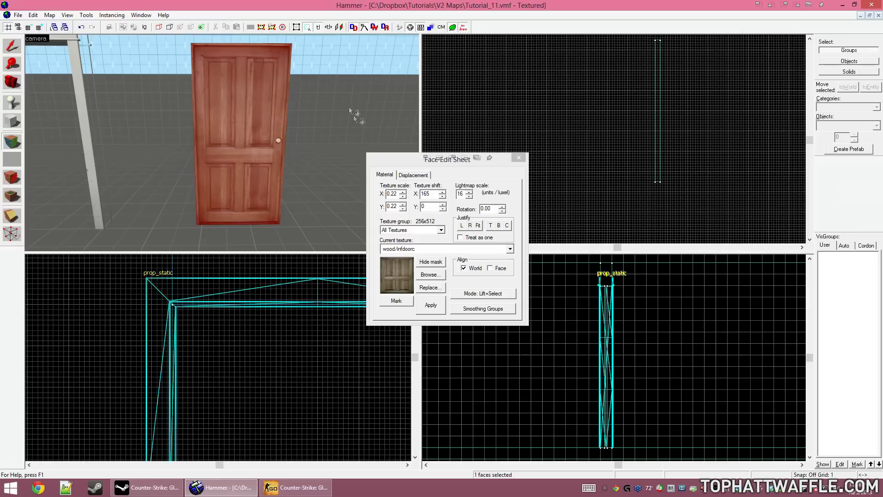
Apply the fitted door texture with wrapping to the door's back face, keeping the knob on the matching side
key("z")
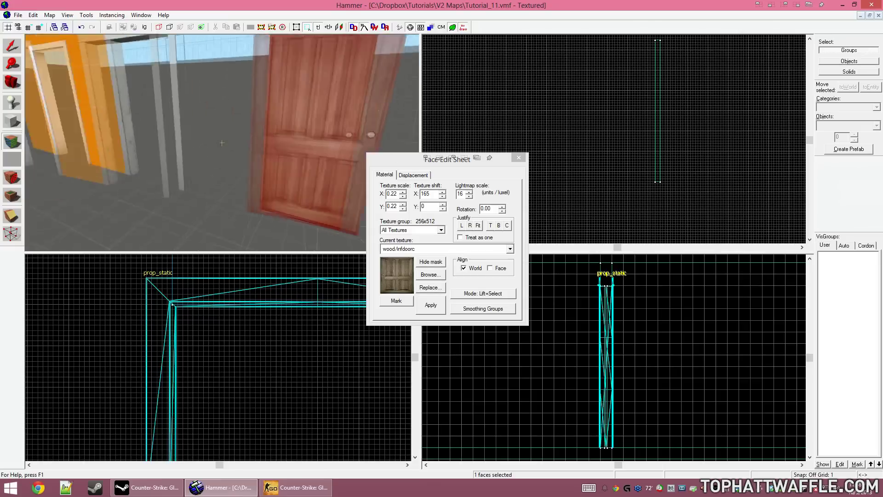
key("z")
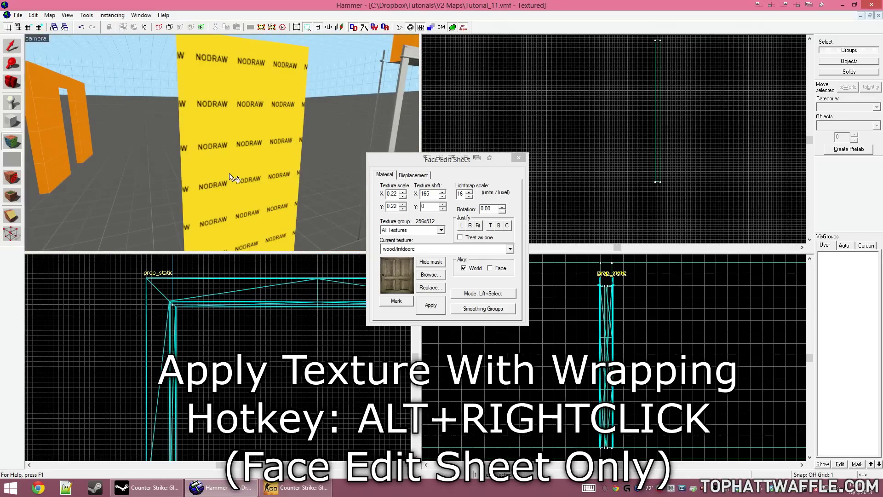
right_click(258, 172, "alt")
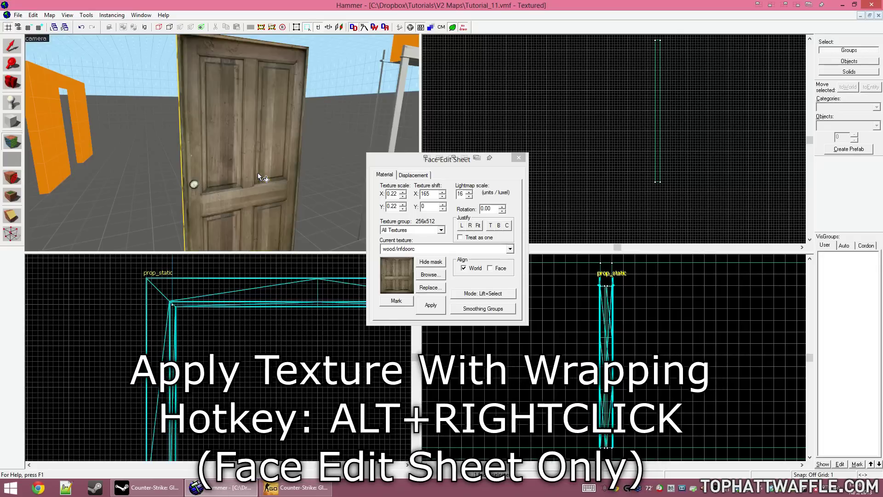
Apply the wood/milflr003 texture to the door's narrow edge faces
key("z")
key("w")
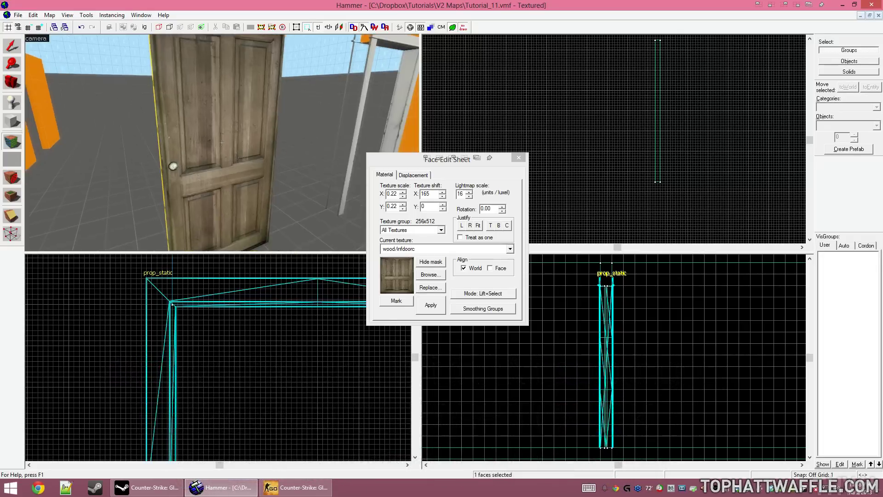
key("a")
key("s")
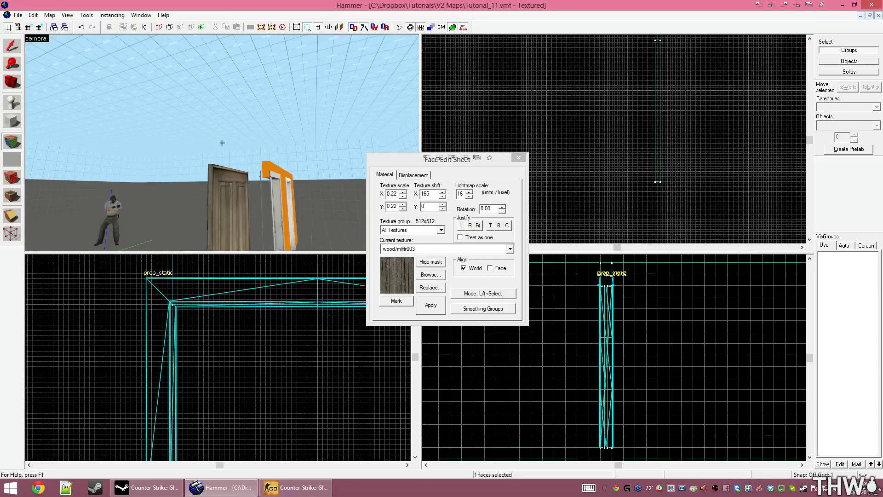
key("w")
key("a")
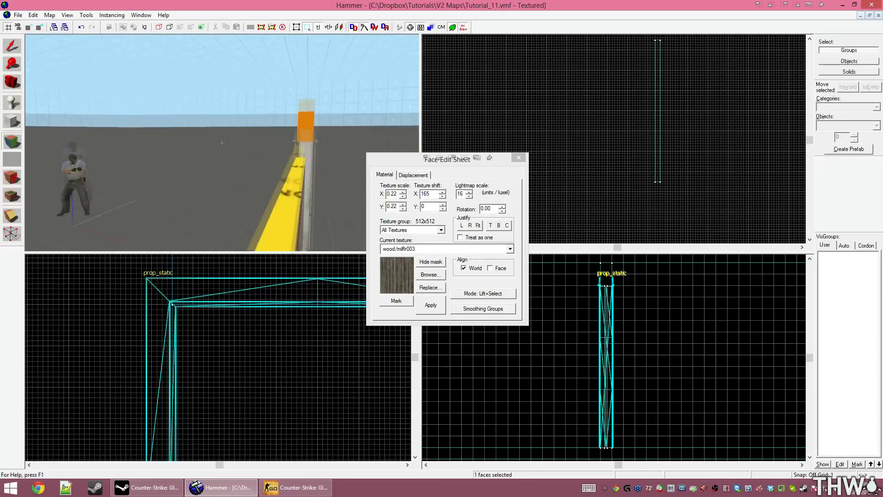
key("z")
right_click(222, 143)
key("z")
key("d")
key("z")
right_click(248, 140)
Close the Face Edit Sheet and unhide the wall brushes around the door
left_click(518, 158)
key("u")
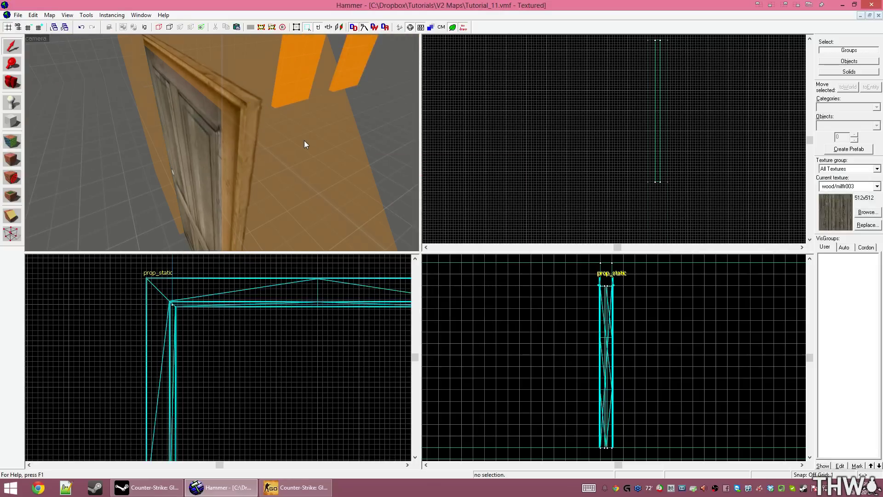
key("z")
key("d")
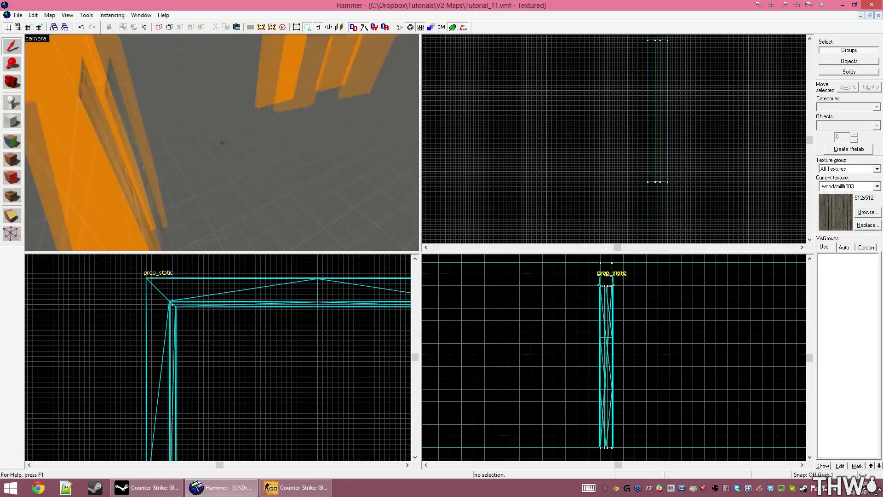
key("s")
key("z")
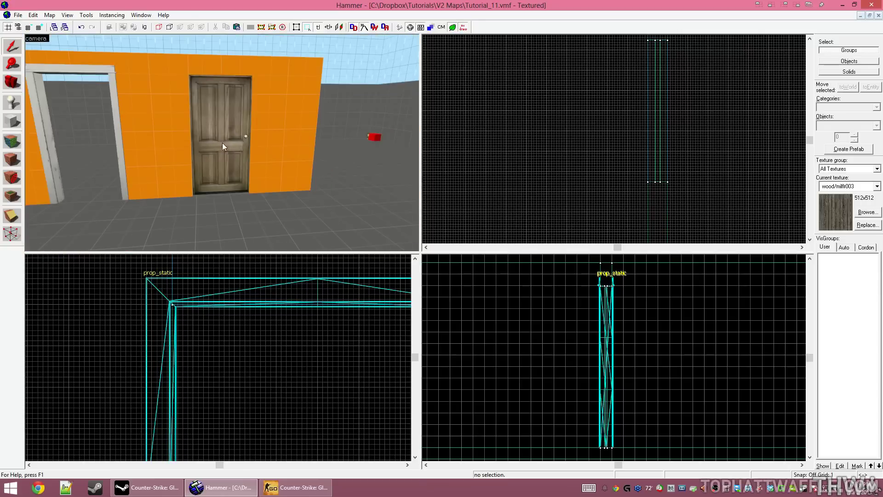
Tie the door brush to an entity, set its class to func_door_rotating and apply it
double_click(212, 144)
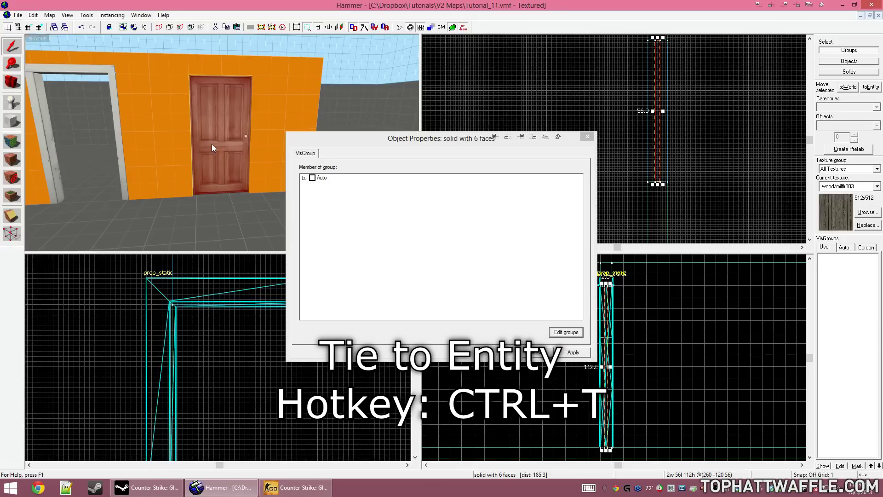
key("ctrl+t")
double_click(332, 174)
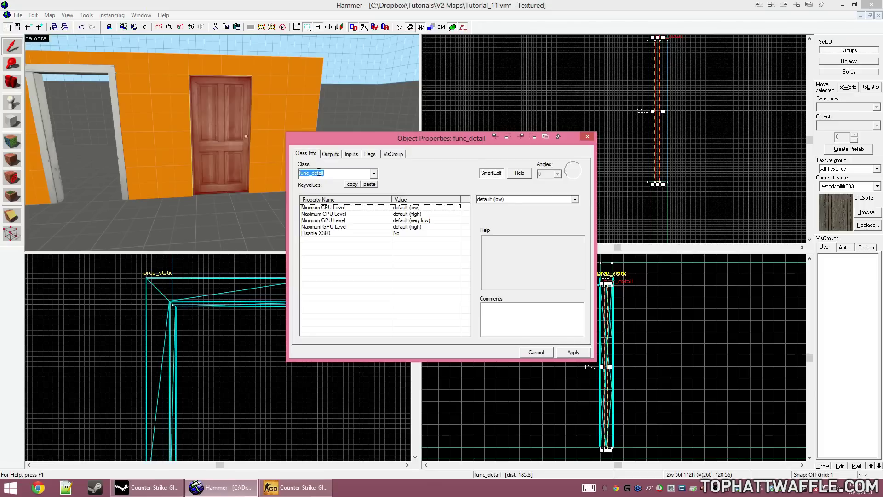
type("door")
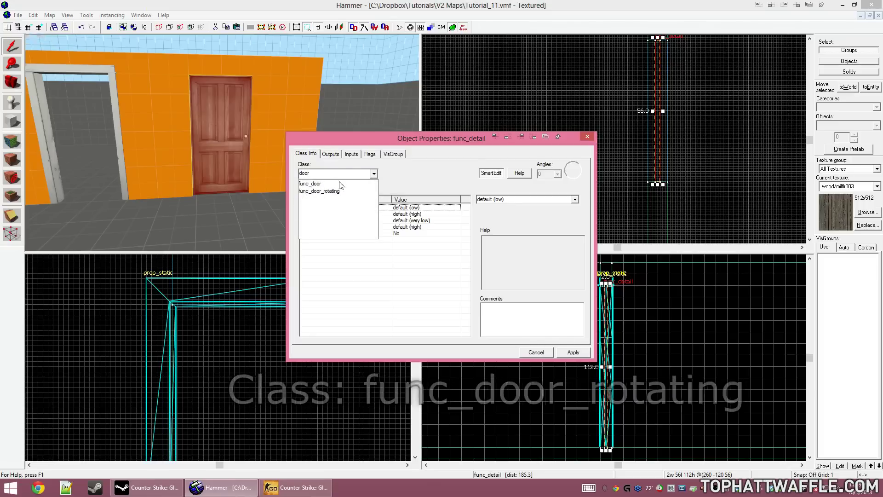
left_click(319, 191)
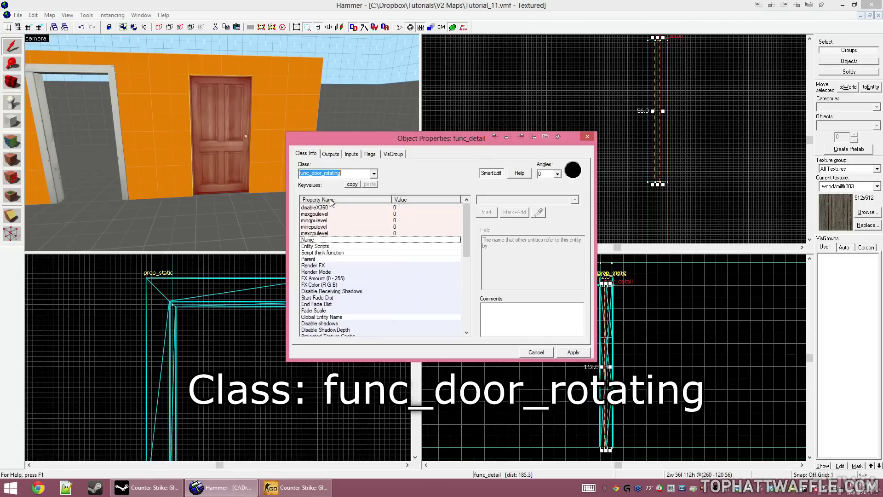
left_click(574, 353)
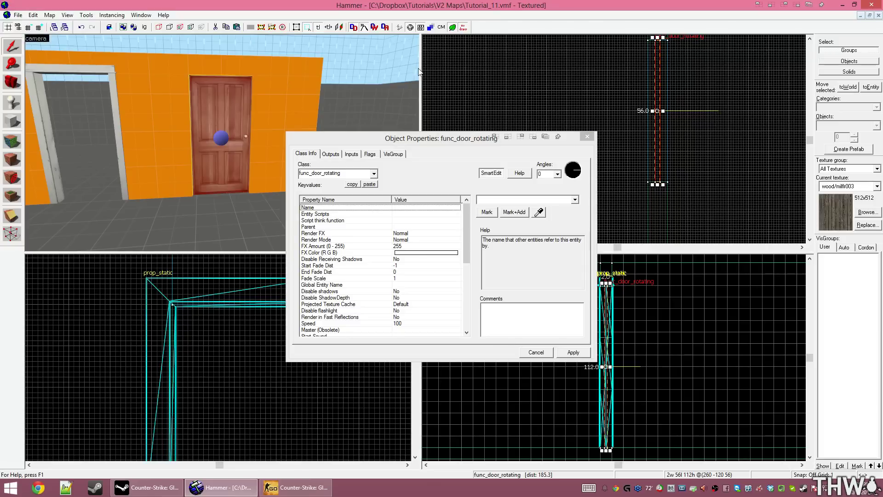
Move the rotating door's origin from its centre to the hinge edge opposite the knob
left_click(410, 28)
left_click(409, 29)
middle_click_drag(618, 100, 620, 132)
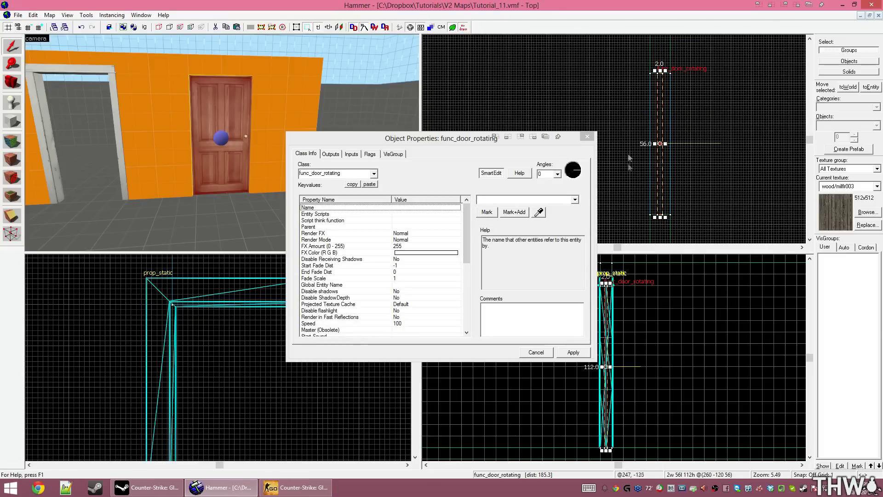
scroll(659, 154, "up", 2)
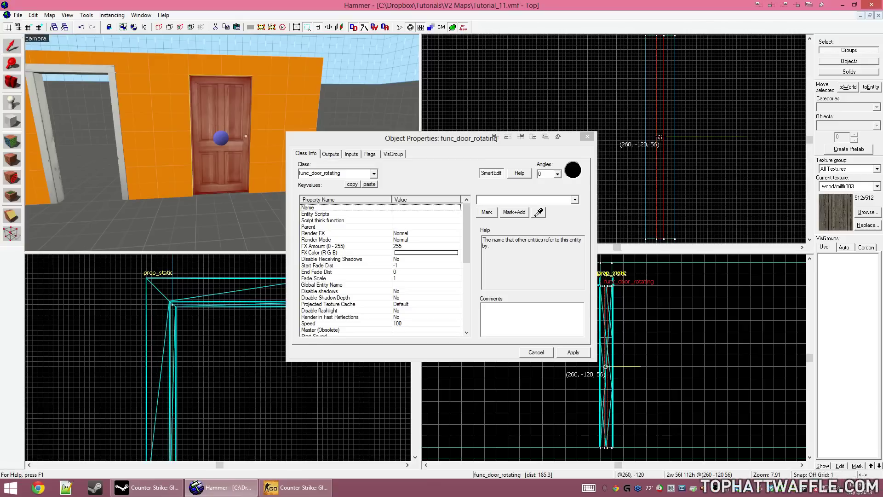
scroll(660, 137, "up", 6)
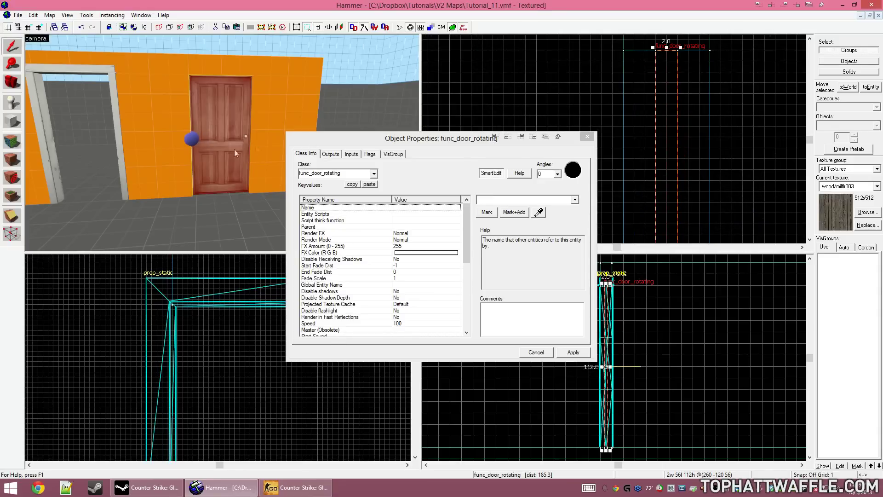
key("z")
key("w")
key("z")
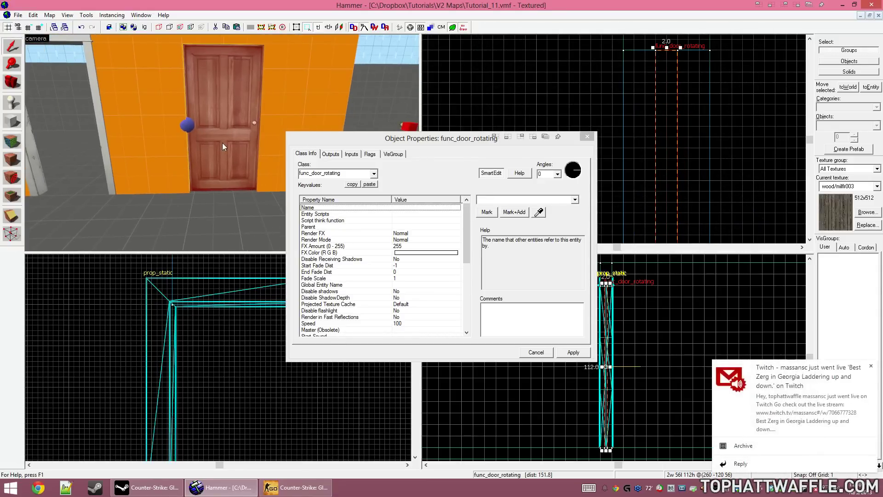
Open the sound browser for the rotating door's Start Sound property
left_click_drag(466, 238, 451, 289)
left_click(311, 233)
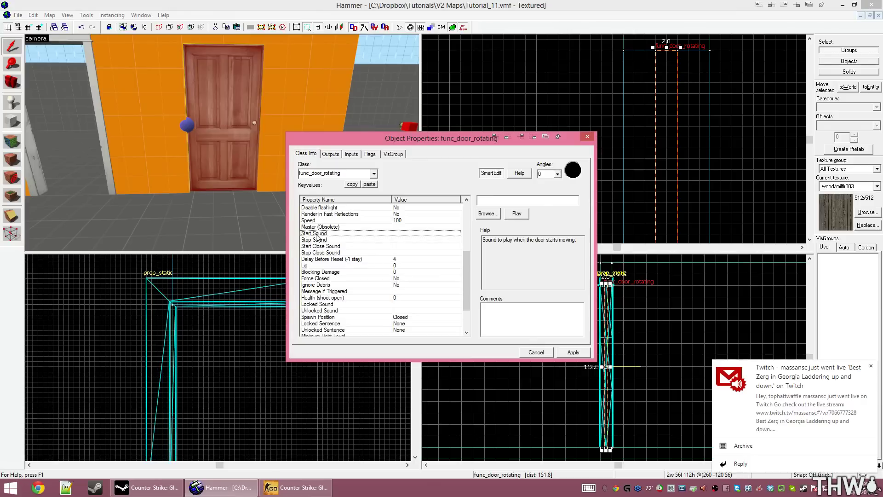
left_click(346, 247)
left_click(340, 253)
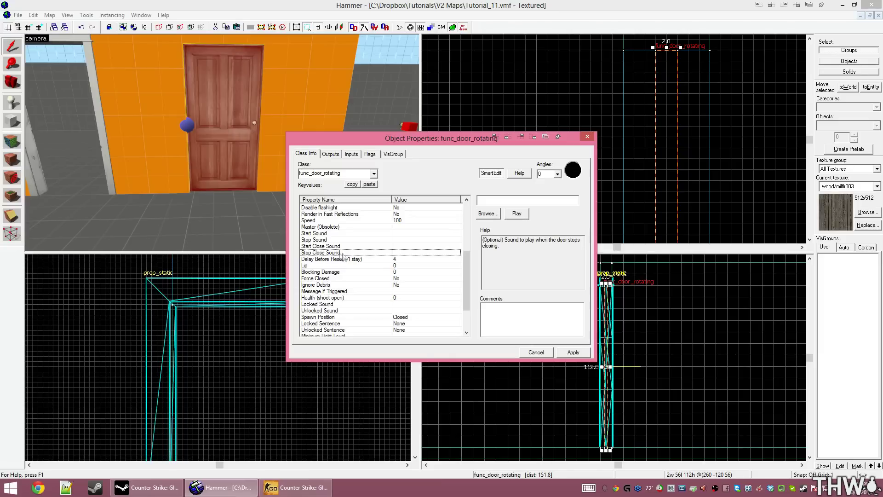
left_click(339, 234)
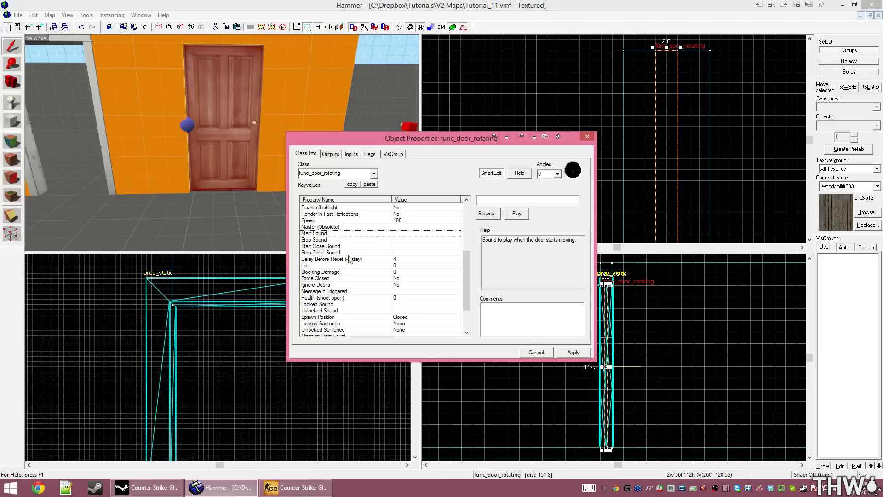
left_click(499, 216)
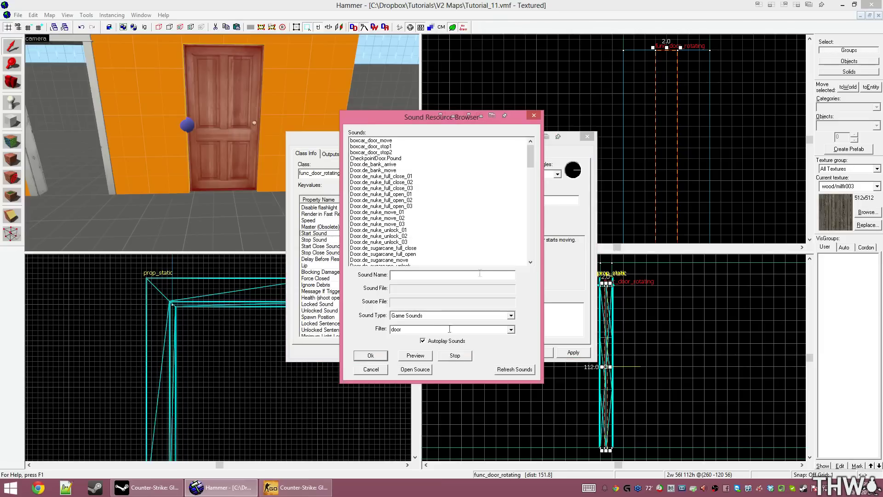
left_click(401, 329)
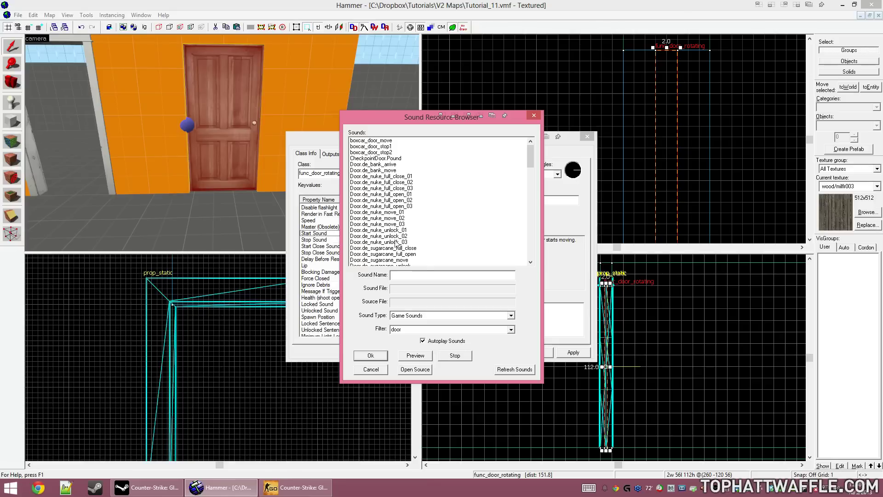
Preview a variety of door sounds, from the de_nuke doors through the glass and metal doors
left_click(404, 176)
left_click(401, 199)
left_click(401, 215)
left_click(403, 224)
scroll(403, 226, "down", 4)
left_click(395, 164)
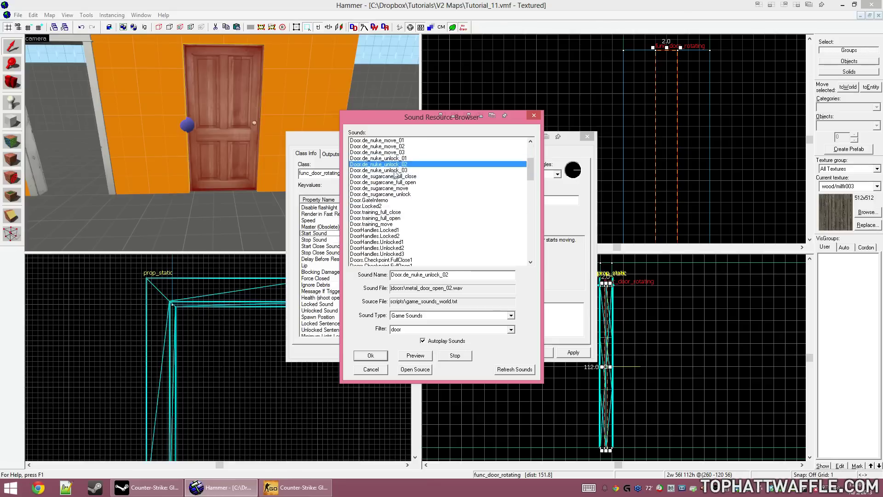
scroll(405, 193, "down", 6)
left_click(411, 193)
scroll(396, 229, "down", 6)
left_click(386, 224)
left_click(384, 246)
scroll(384, 234, "down", 2)
left_click(385, 218)
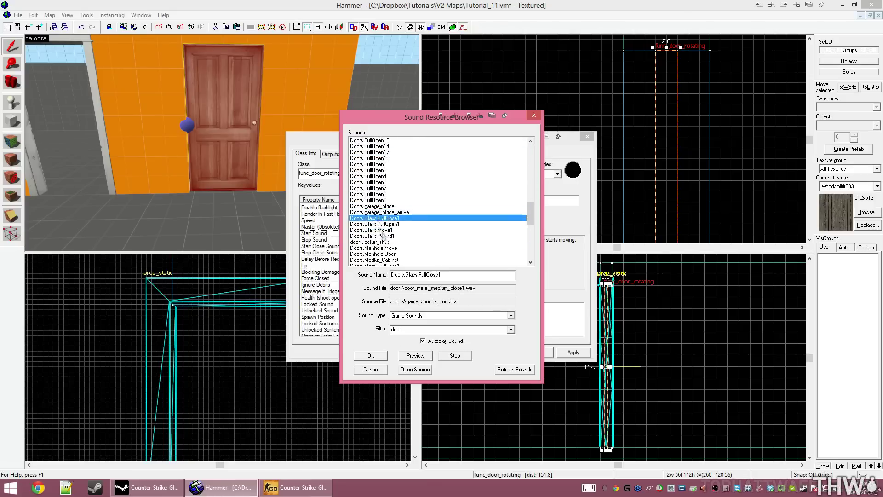
scroll(385, 225, "down", 2)
left_click(383, 225)
left_click(382, 213)
left_click(383, 254)
Audition the Doors.Move sounds and assign Doors.Move3 as the door's Start Sound
scroll(384, 235, "down", 2)
left_click(386, 243)
scroll(386, 235, "down", 2)
left_click(388, 224)
left_click(393, 240)
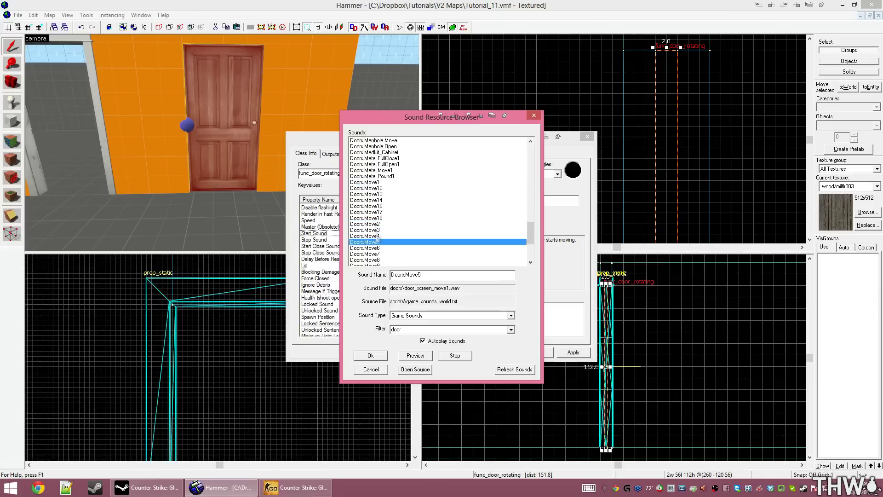
scroll(405, 248, "up", 1)
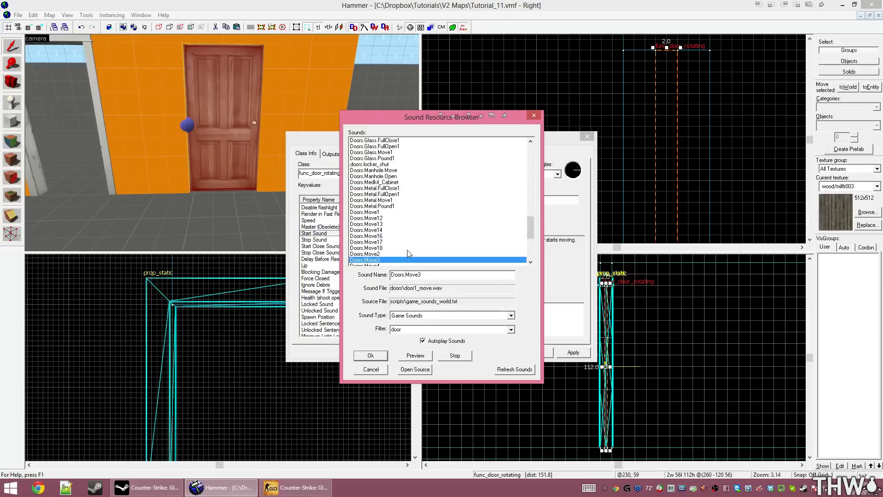
left_click(371, 356)
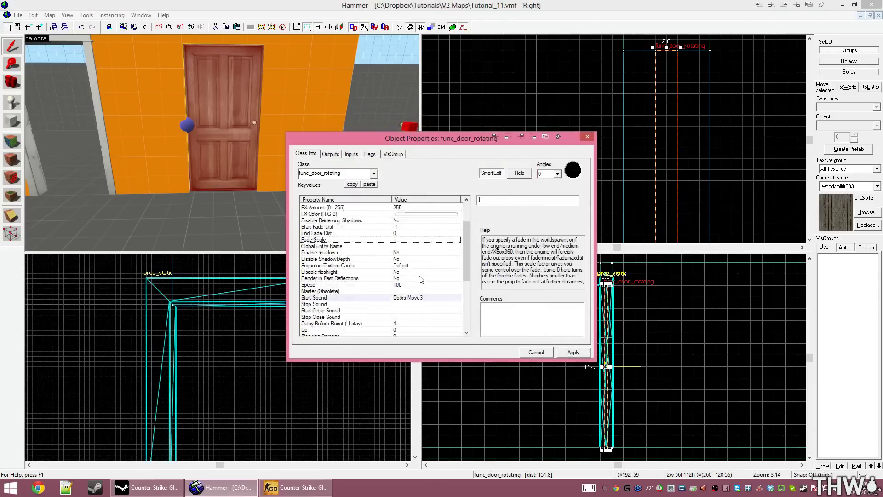
Copy the Start Sound value Doors.Move3 into the Start Close Sound property and apply it
left_click(414, 267)
key("ctrl+c")
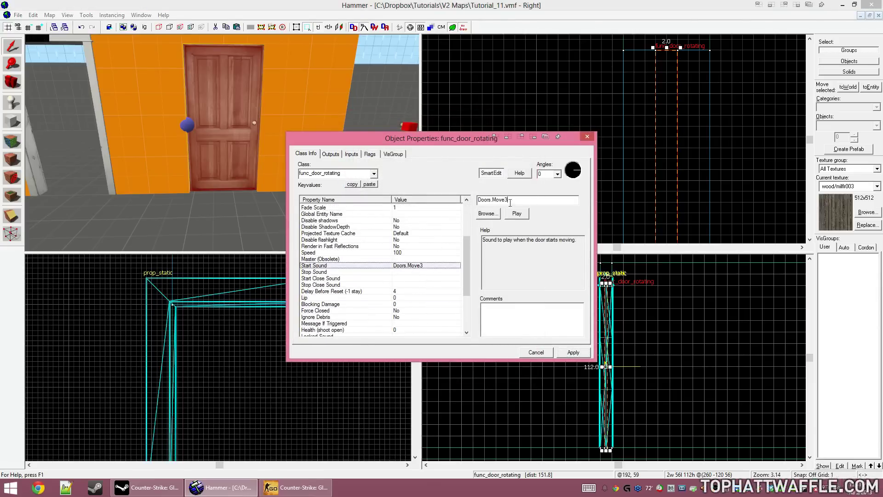
left_click(373, 278)
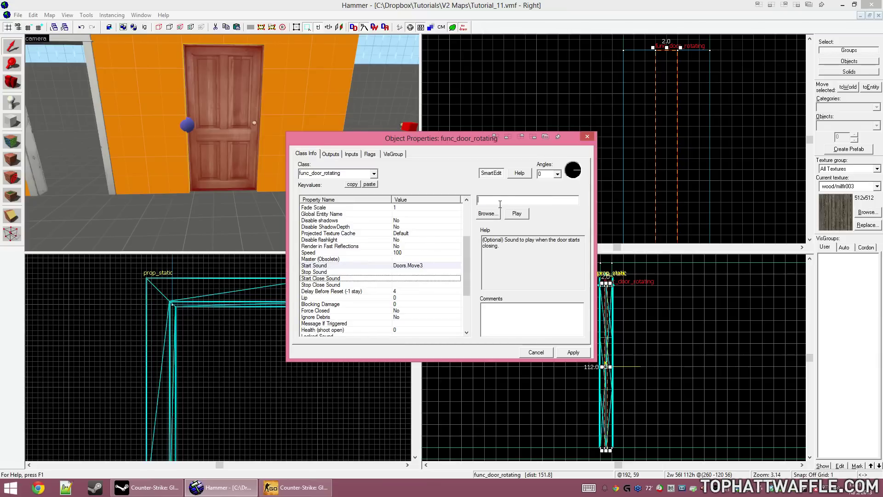
key("ctrl+v")
Set the rotating door's Delay Before Reset to -1 so it stays open
scroll(476, 287, "down", 3)
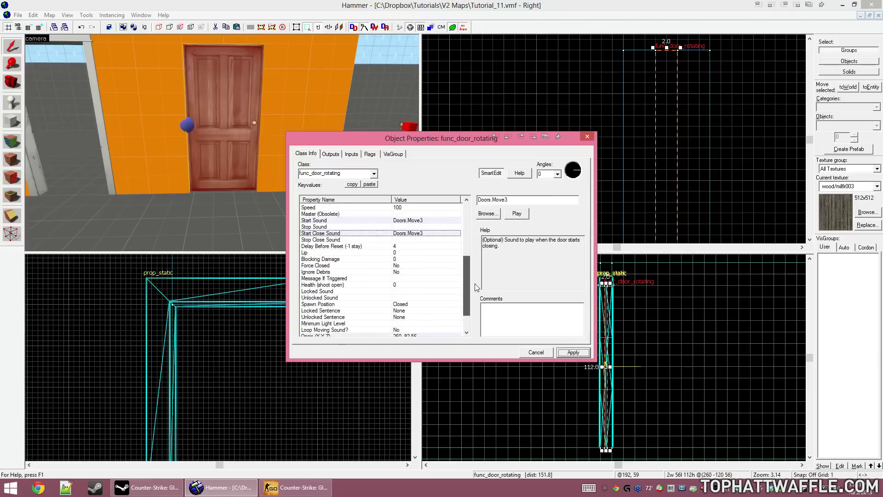
left_click(360, 247)
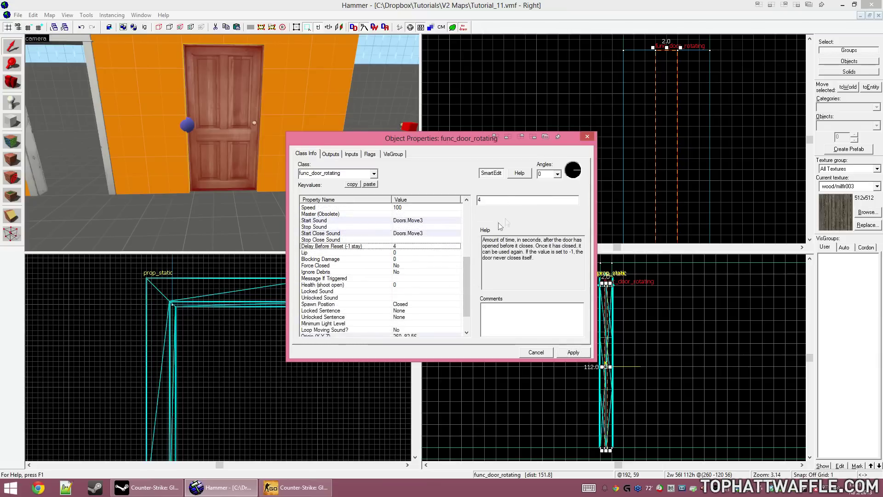
double_click(516, 200)
type("-1")
key("Return")
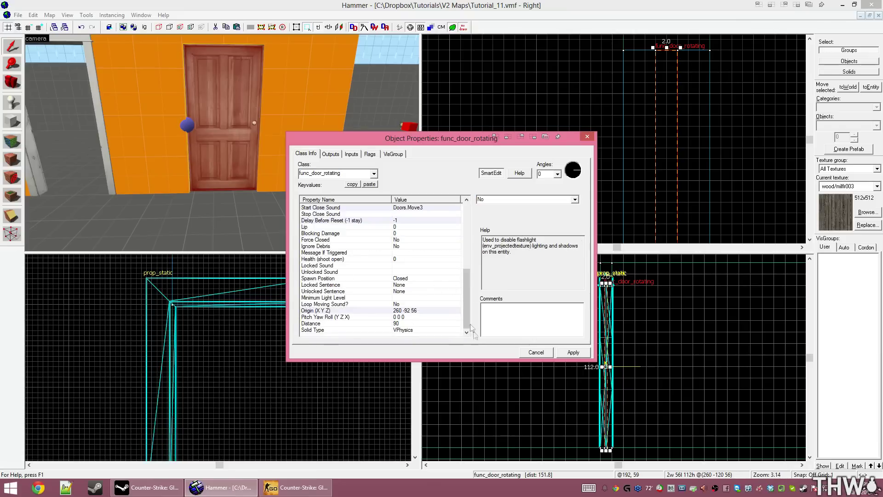
Enable the rotating door's Use Opens flag, apply it, close the object properties and clear the selection
left_click(370, 154)
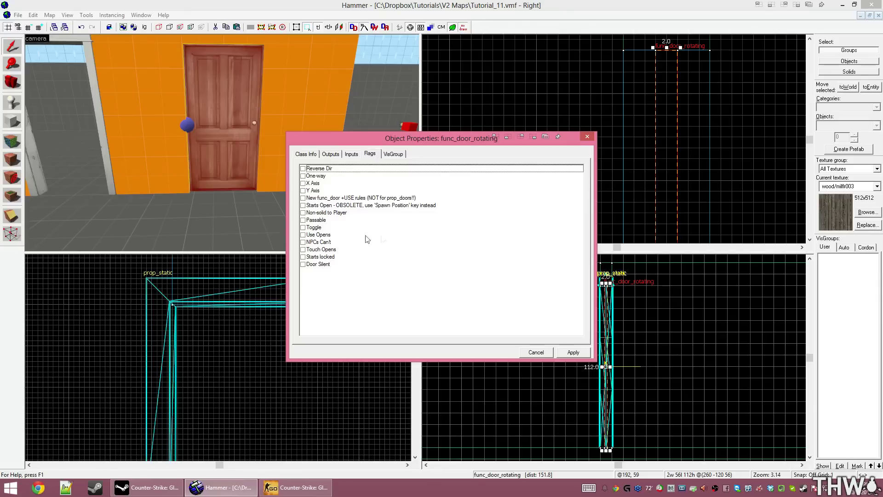
left_click(303, 236)
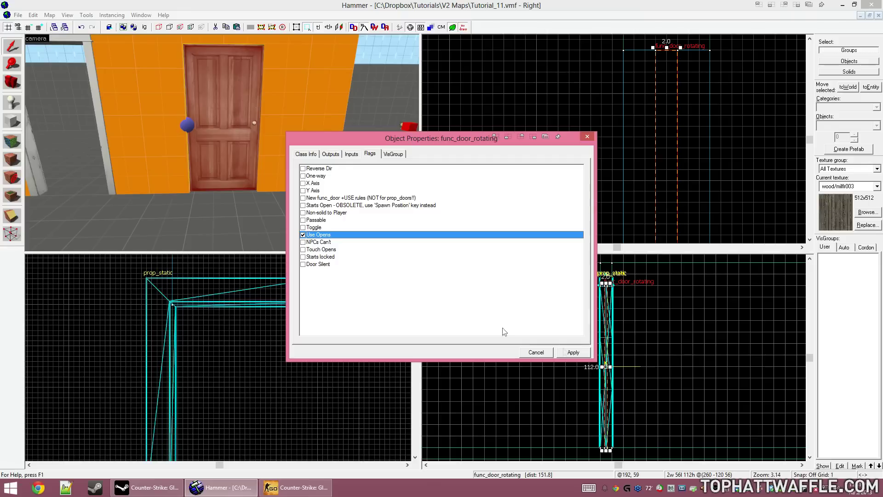
left_click(570, 352)
left_click(317, 183)
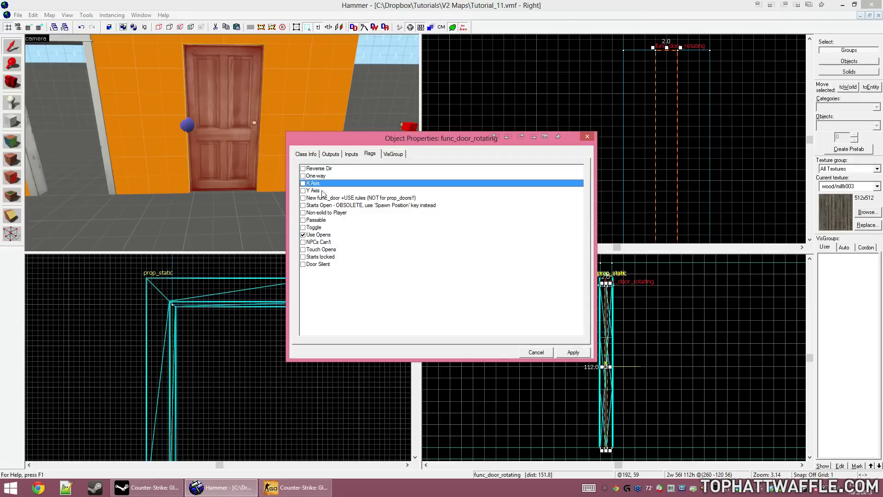
left_click(323, 193)
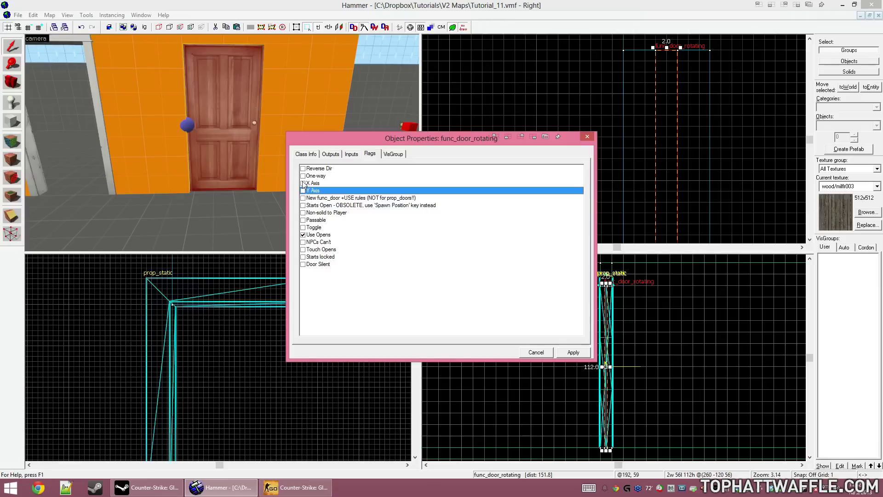
left_click(570, 354)
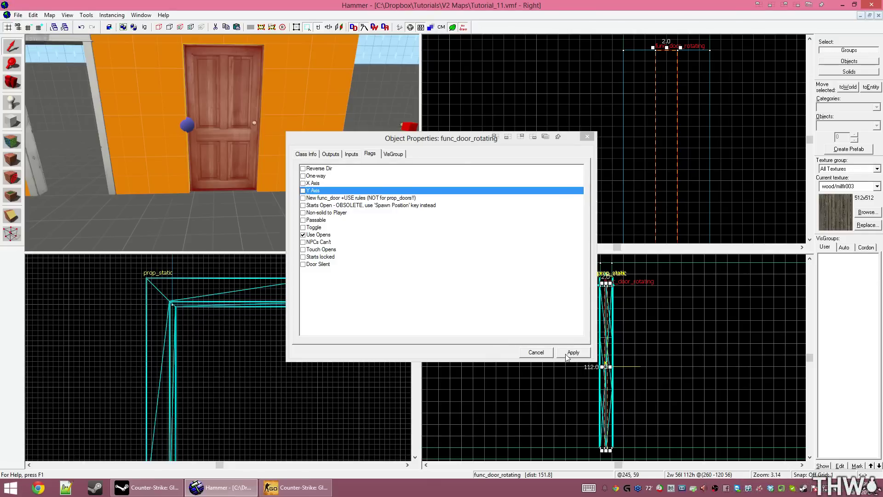
left_click(570, 355)
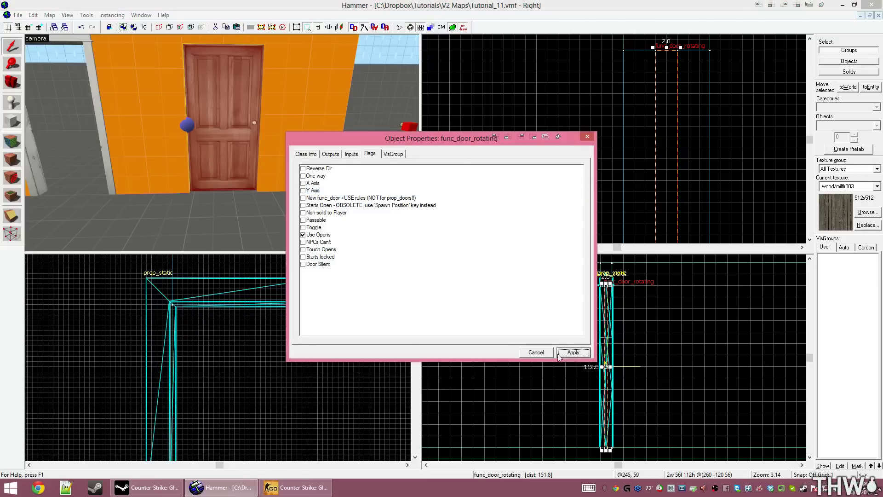
left_click(550, 355)
left_click(474, 99)
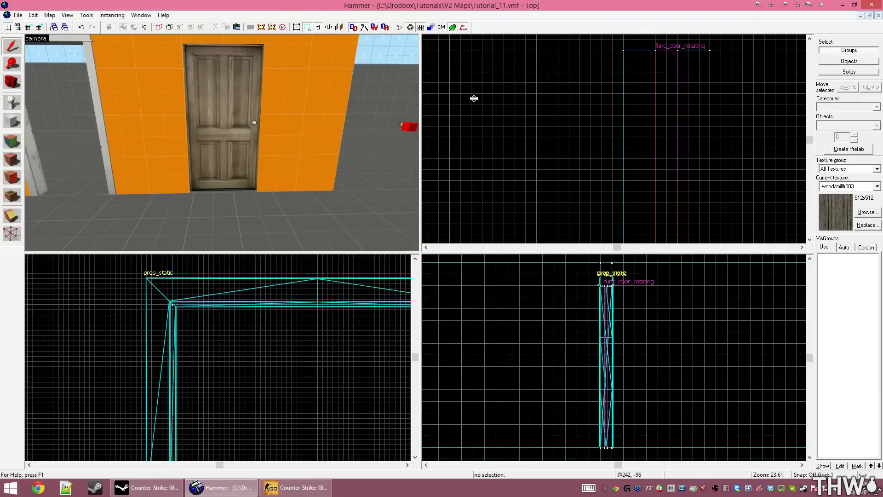
Face the second empty doorway and make tools/toolsnodraw the current texture
key("z")
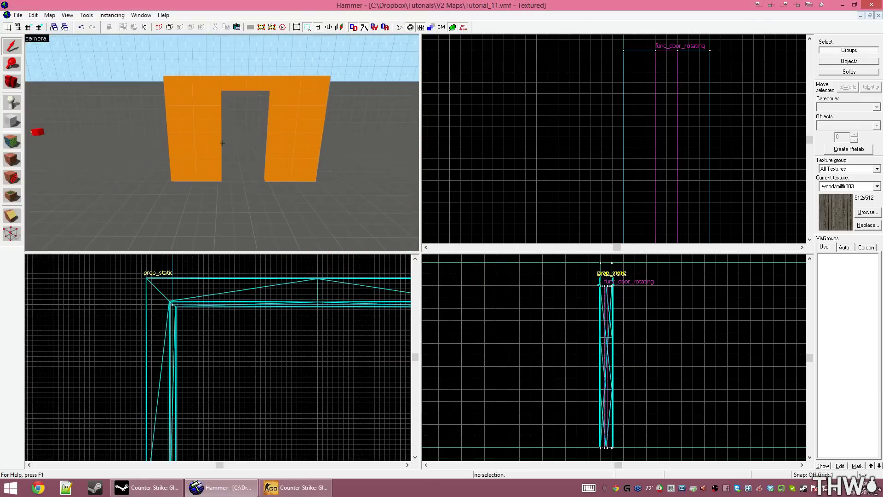
key("z")
scroll(283, 122, "up", 2)
left_click(851, 186)
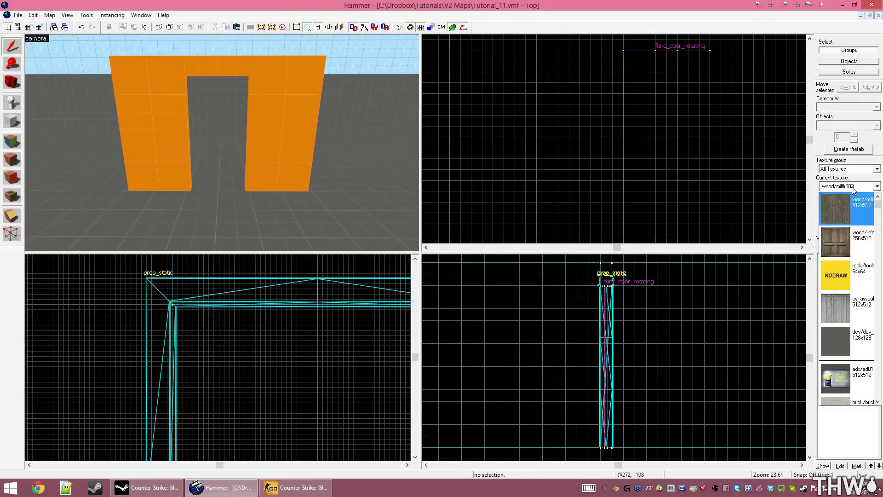
left_click(847, 271)
Create a nodraw block brush 56 wide, 2 thick and 112 high, centred in the second doorway
scroll(635, 106, "down", 8)
scroll(625, 107, "up", 5)
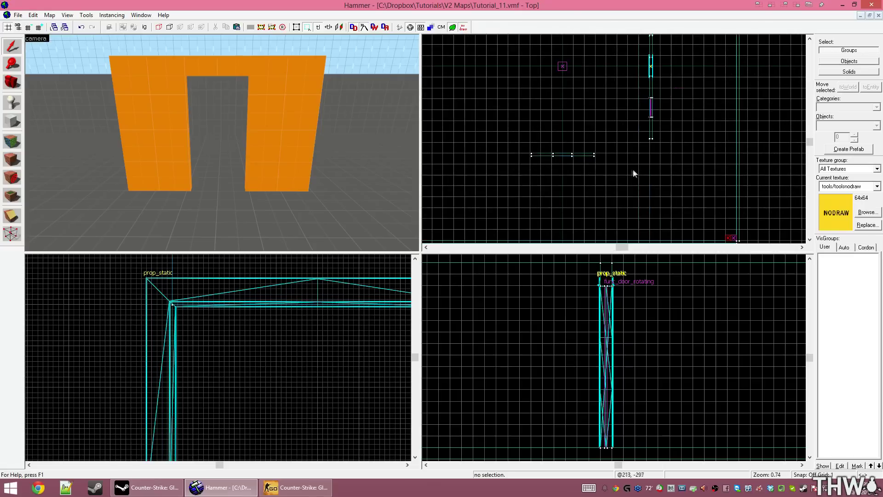
key("shift+b")
left_click_drag(524, 155, 741, 164)
scroll(533, 164, "down", 4)
scroll(732, 175, "up", 3)
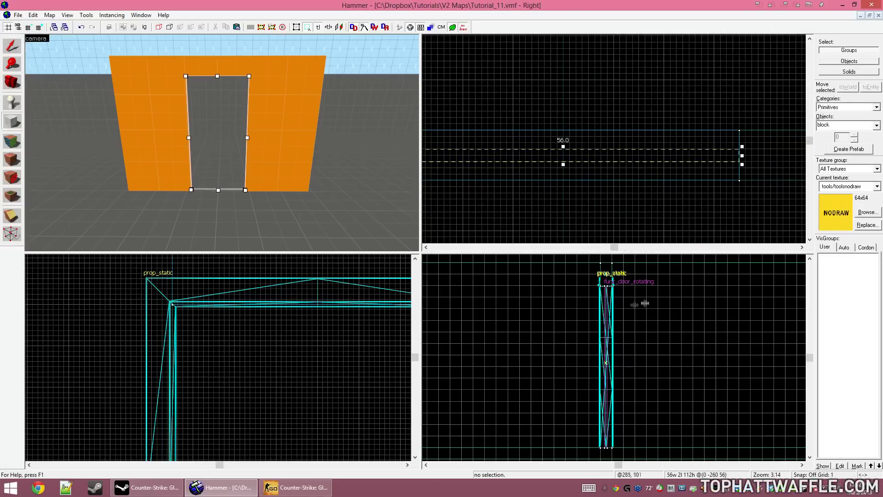
key("Return")
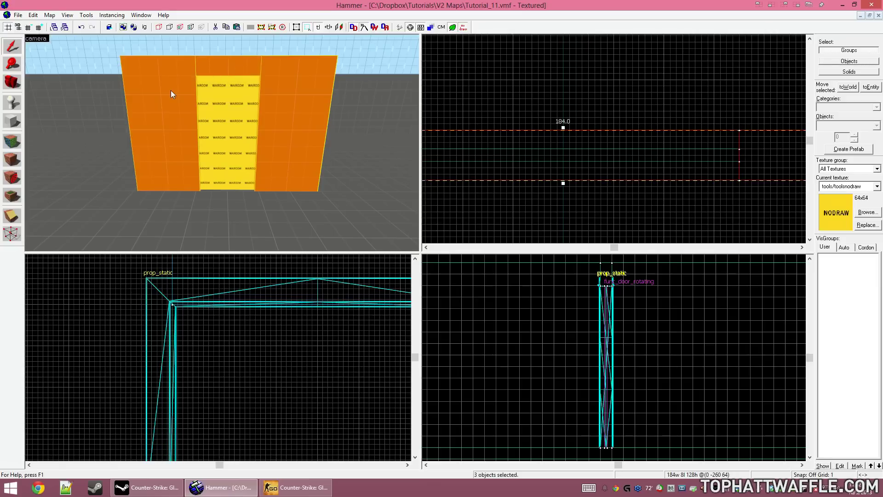
Hide the surrounding wall brushes and apply cs_assault/metalwall002a to the new door's front face, justified to the top
key("shift+a")
left_click(431, 249)
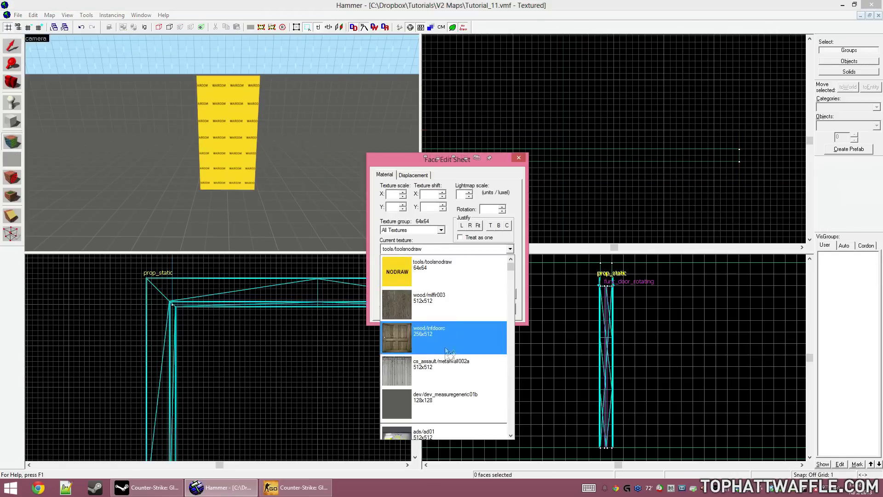
left_click(443, 368)
left_click(228, 109)
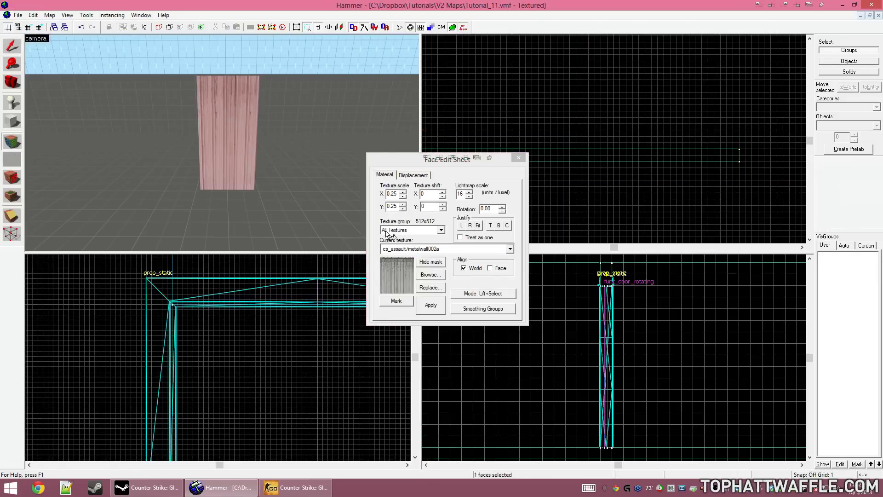
left_click(491, 225)
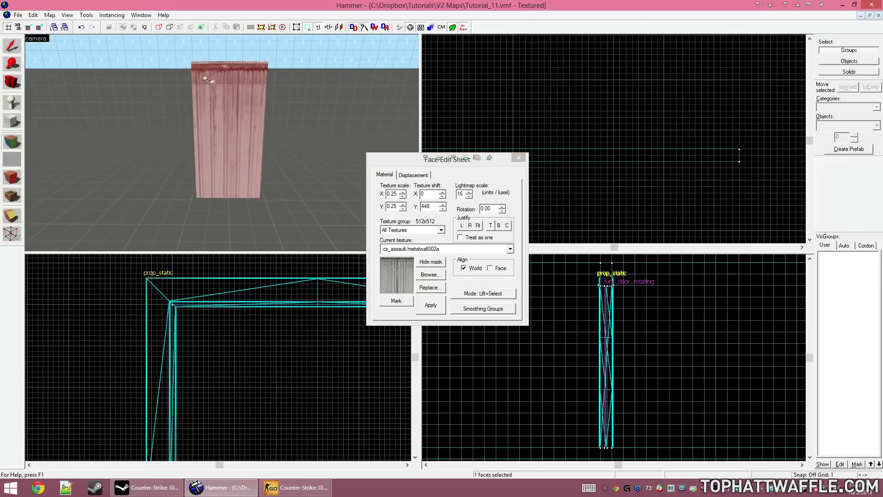
Apply the cs_assault/metalwall002a texture to the metal door's narrow edge and back faces
key("z")
key("w")
key("d")
key("z")
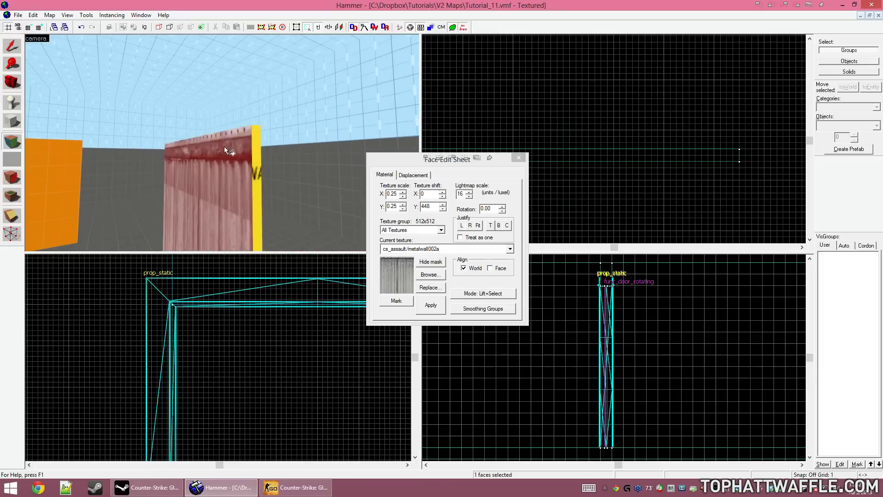
right_click(257, 149)
key("z")
key("d")
key("w")
key("z")
right_click(197, 131)
key("z")
key("d")
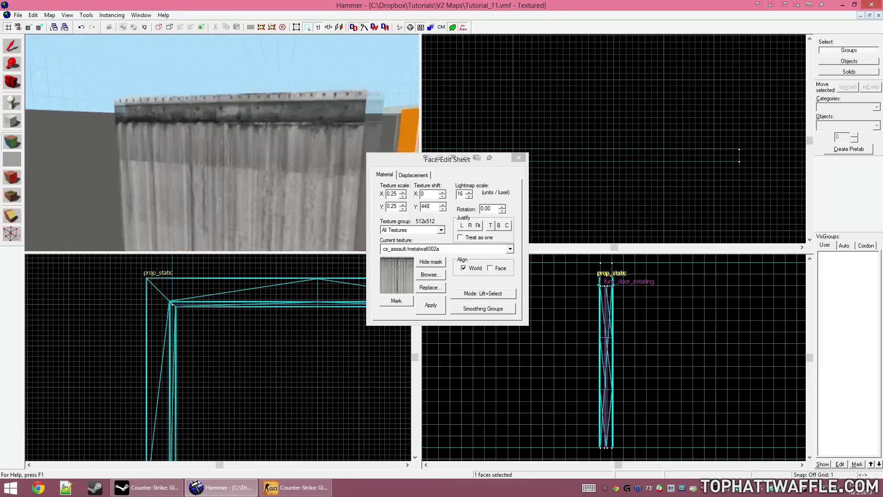
Close the Face Edit Sheet, unhide the walls and select the metal door brush in the doorway
key("z")
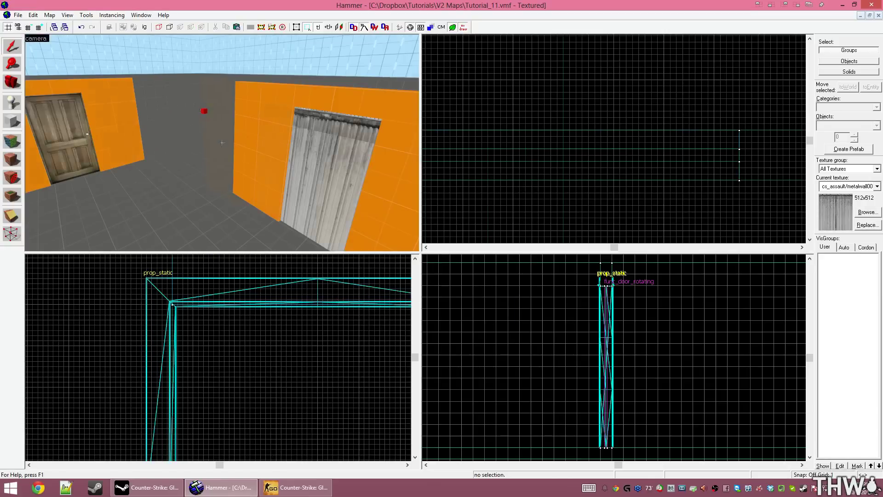
key("a")
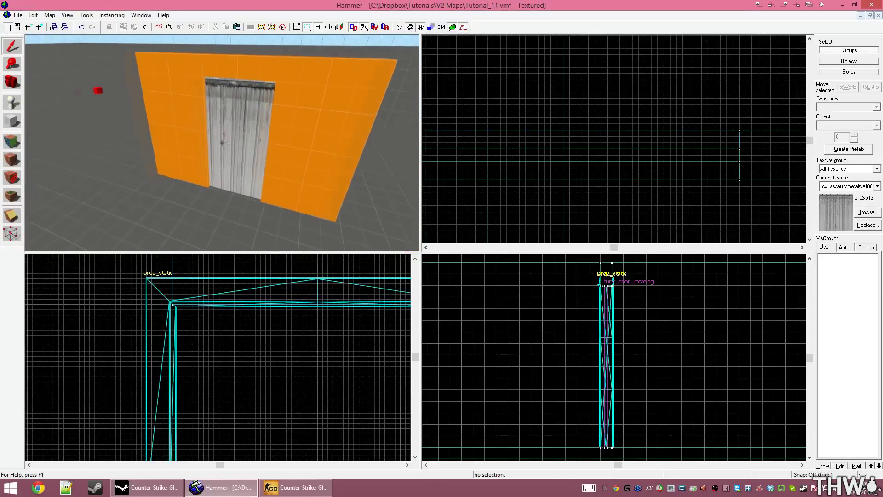
key("s")
key("z")
left_click(232, 153)
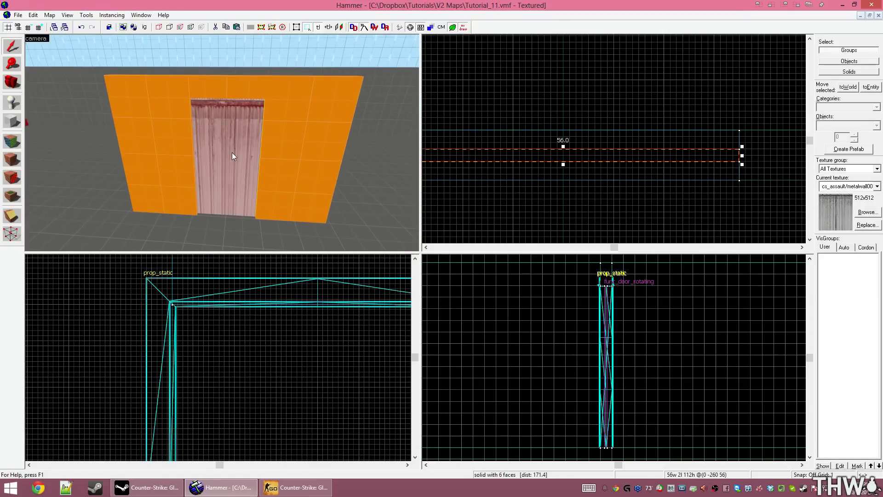
Tie the metal door brush to an entity and set its class to func_door
key("ctrl+t")
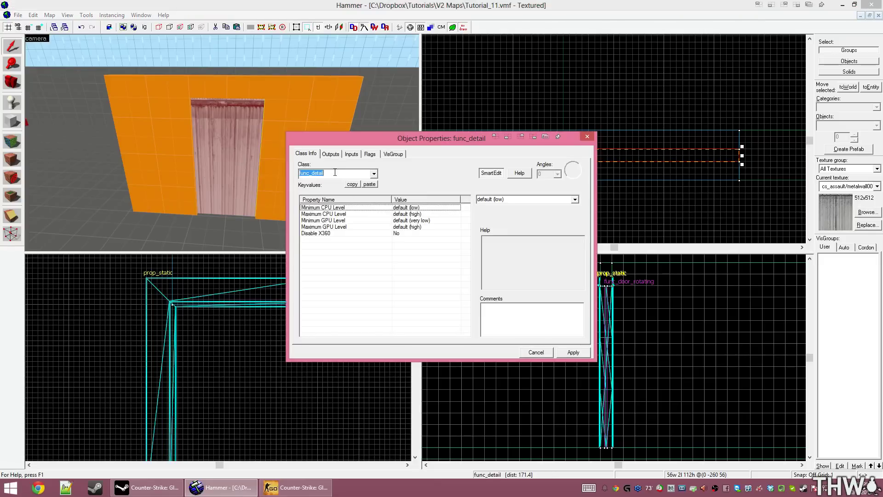
type("door")
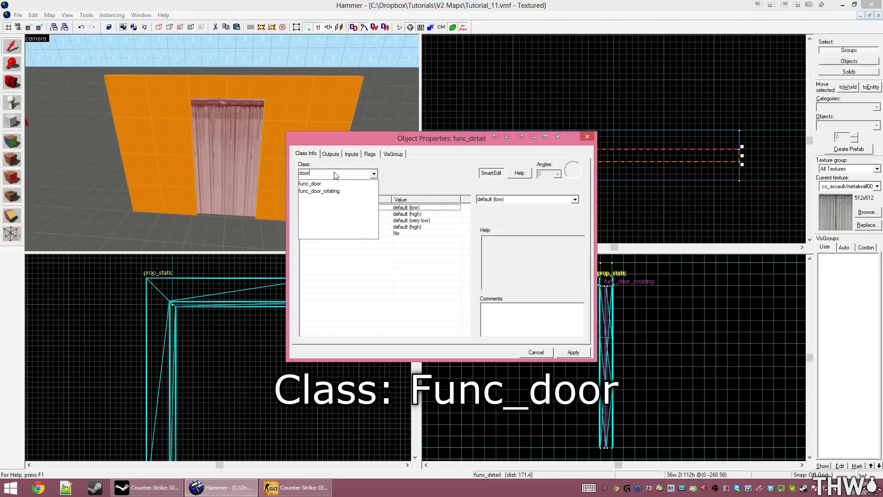
left_click(324, 185)
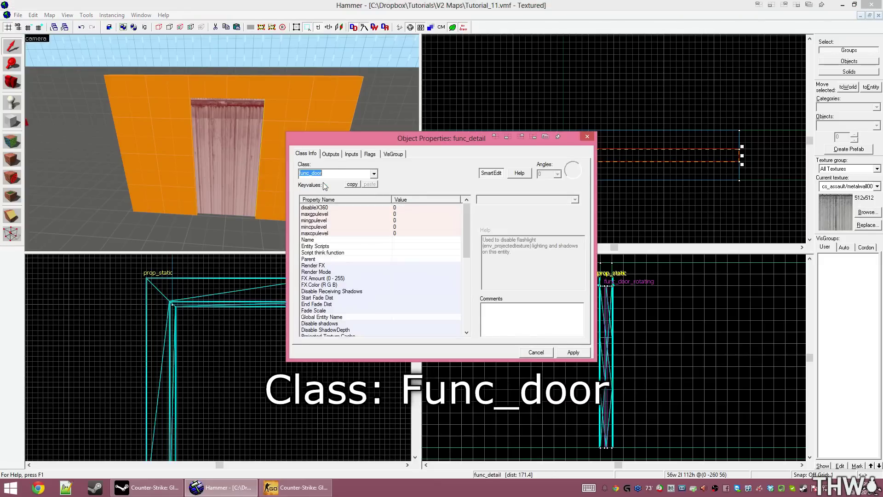
left_click(577, 353)
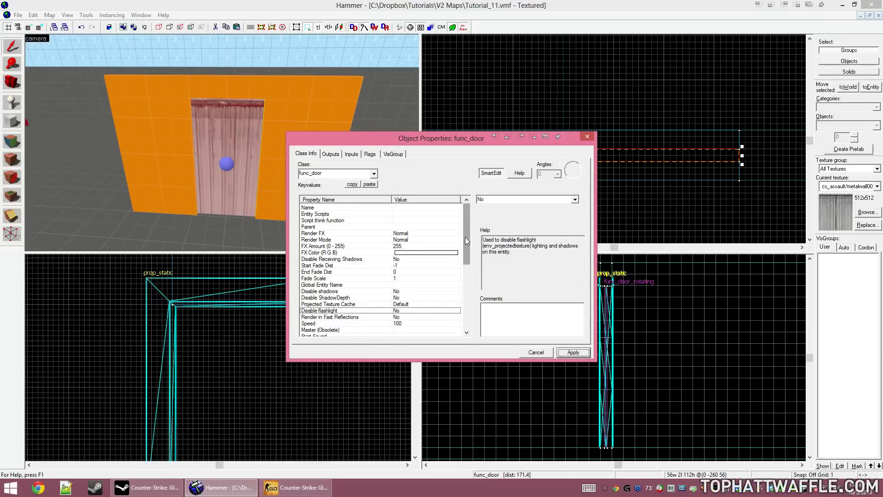
Set the func_door's Move Direction to Down and apply it
left_click_drag(465, 236, 465, 299)
left_click(330, 324)
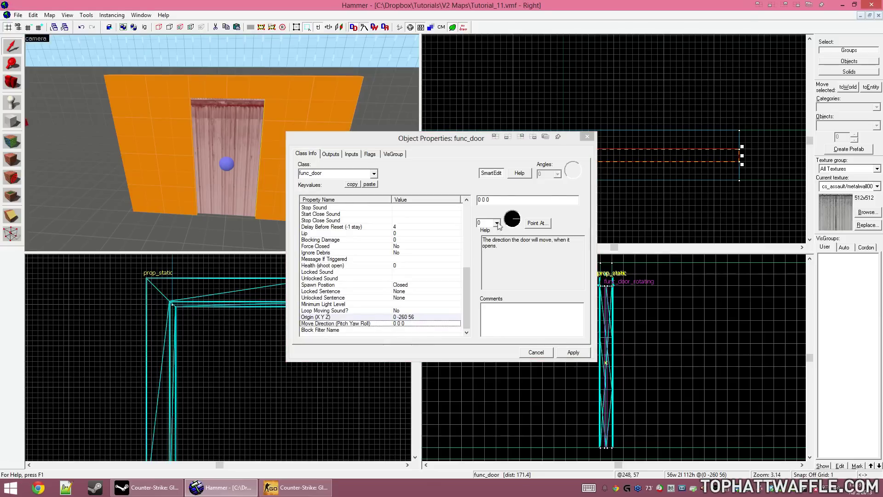
left_click(498, 223)
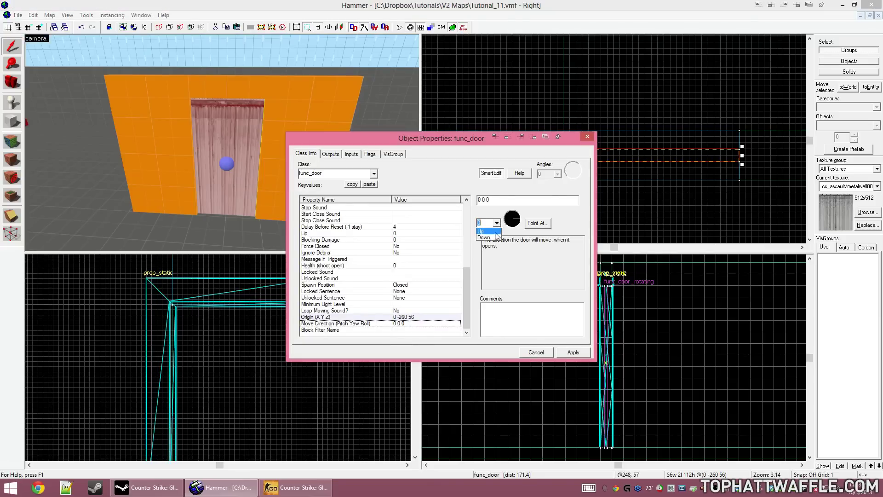
left_click(487, 236)
left_click(566, 356)
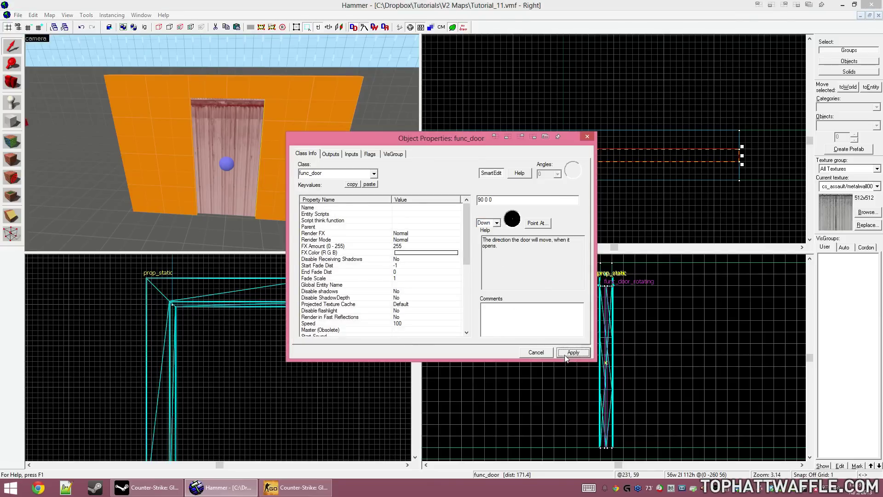
Set the func_door's Lip to 2
left_click(468, 319)
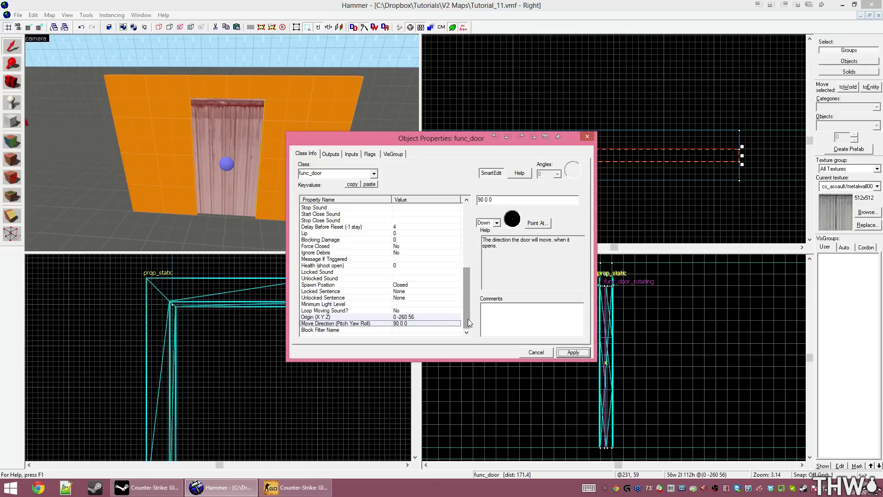
left_click(355, 234)
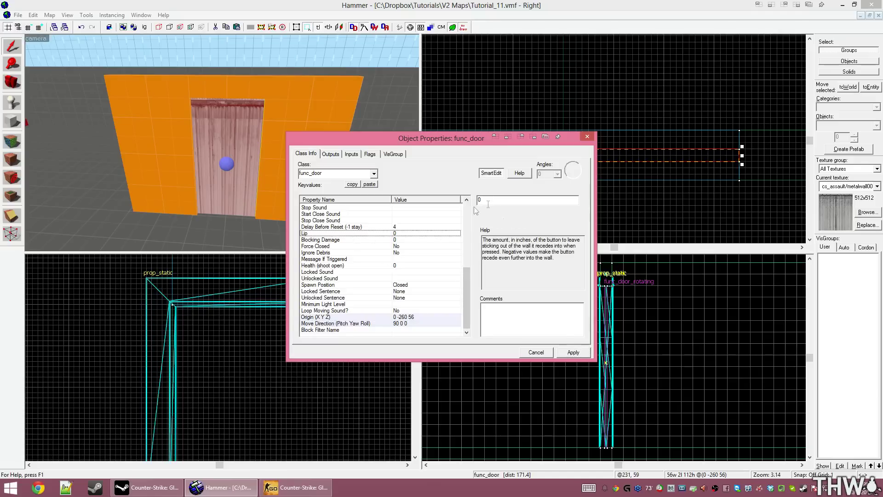
type("2")
key("Return")
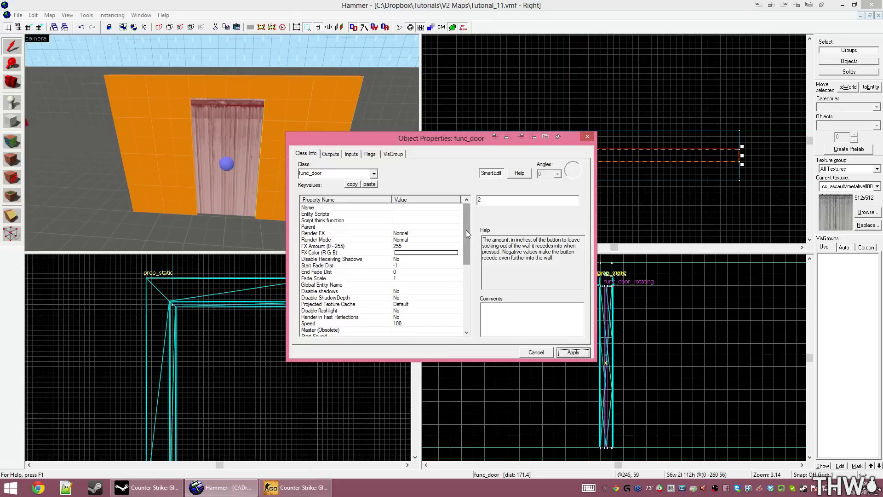
Set the metal func_door's Speed to 40
left_click_drag(466, 230, 472, 275)
left_click(315, 227)
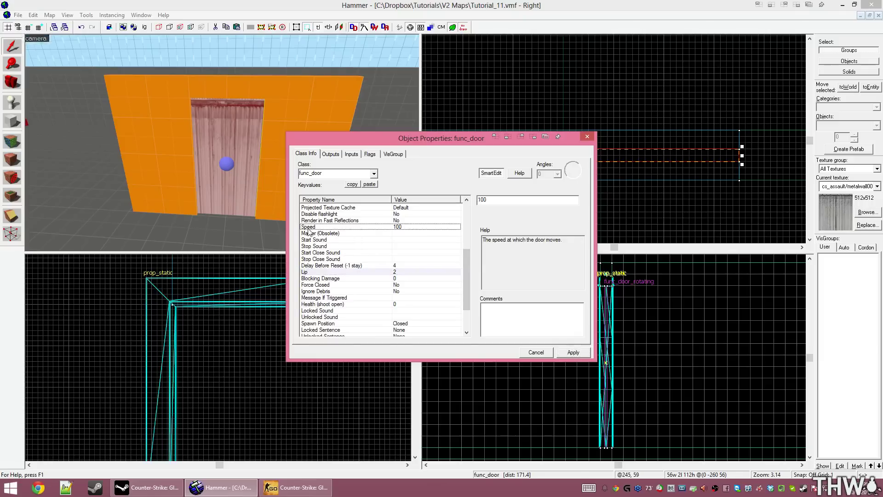
key("BackSpace")
key("BackSpace")
key("BackSpace")
type("40")
key("Return")
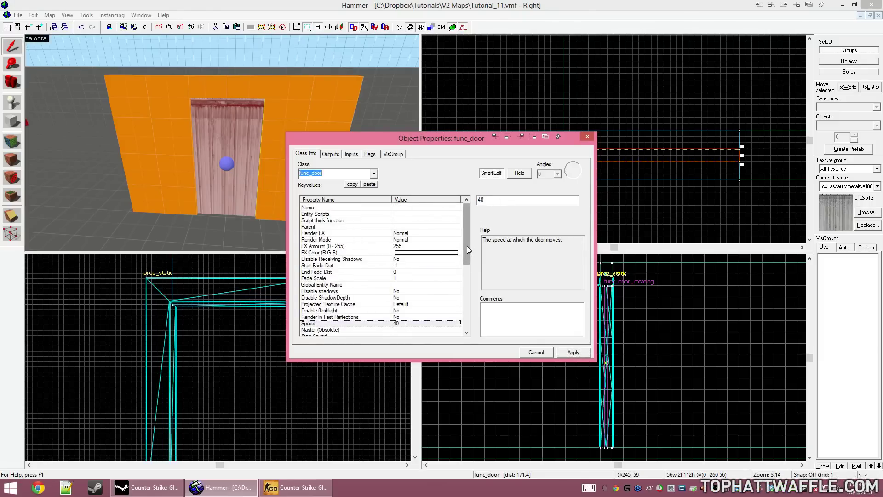
Audition several door sounds for the func_door's Start Sound and choose Doors.Metal.Move1
left_click_drag(467, 246, 464, 269)
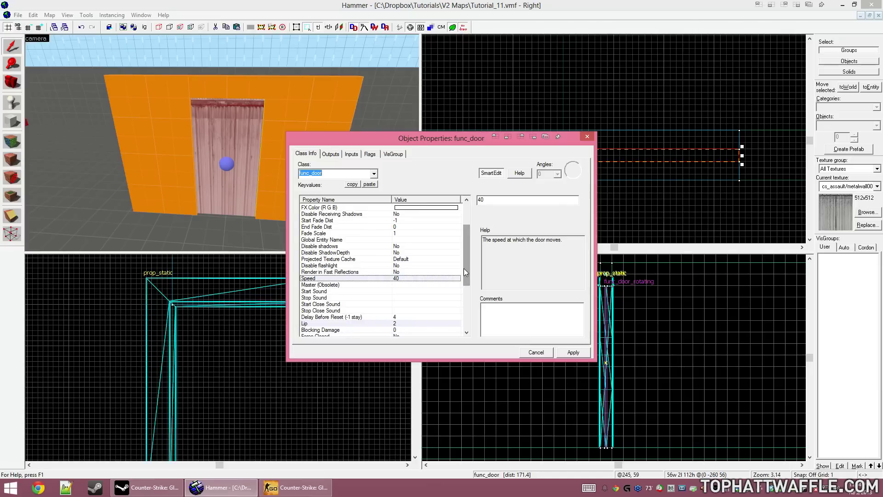
left_click(324, 291)
left_click(490, 215)
scroll(422, 225, "down", 10)
left_click(391, 212)
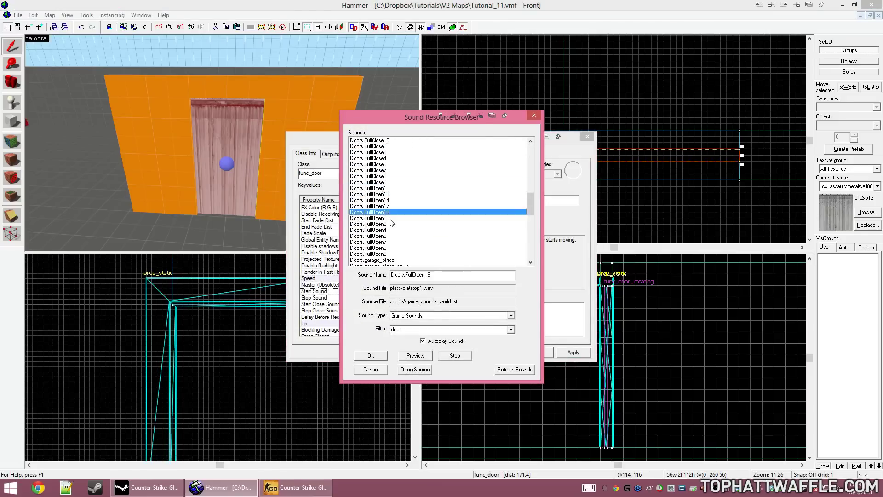
left_click(389, 229)
left_click(388, 247)
scroll(388, 247, "down", 5)
left_click(385, 199)
left_click(384, 217)
left_click(383, 235)
left_click(382, 242)
left_click(370, 355)
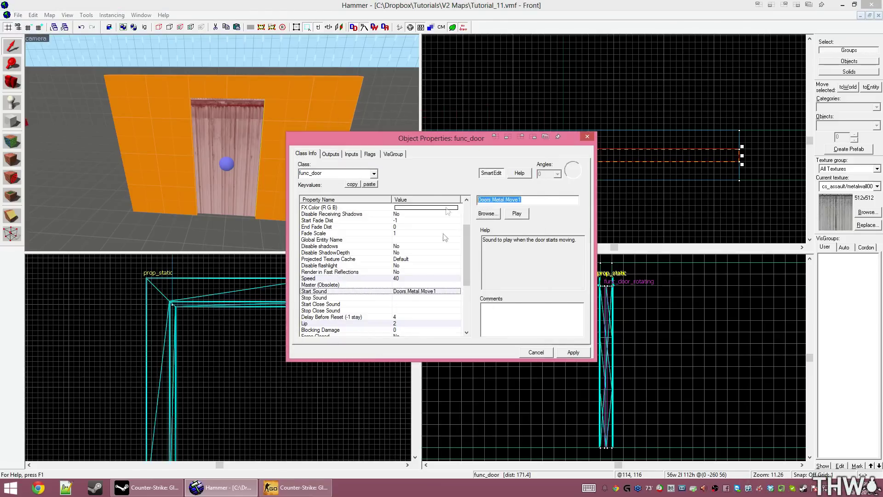
Set the Start Close Sound to Doors.Metal.Move1 as well, apply it, and review the Delay Before Reset property
left_click(361, 304)
left_click(518, 202)
type("Doors.Metal.Move1")
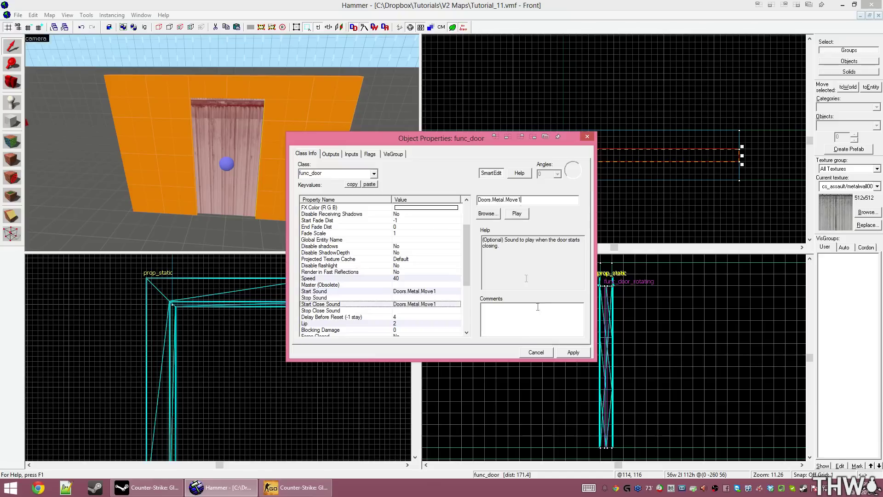
left_click(570, 351)
left_click(426, 302)
scroll(428, 300, "down", 4)
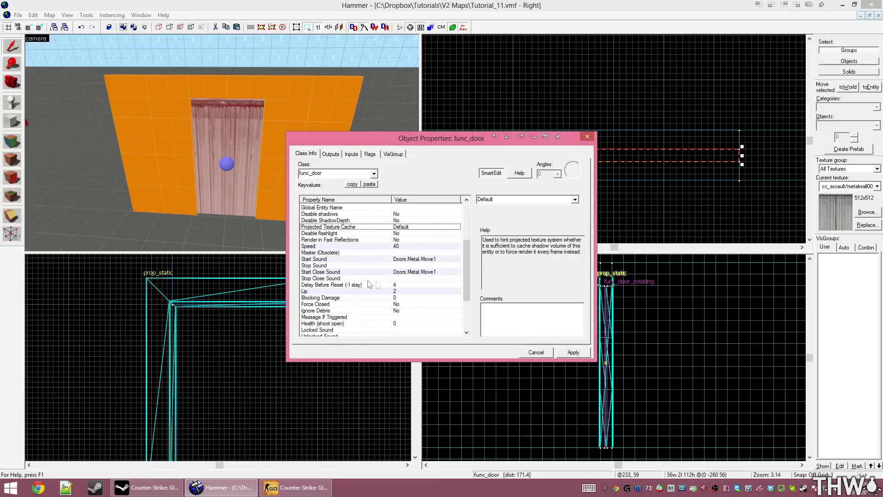
left_click(344, 285)
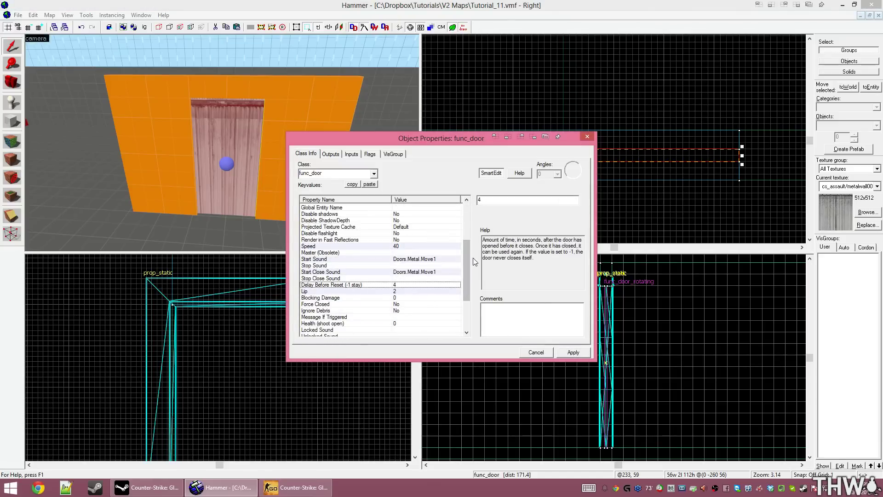
In the func_door's flags, disable Touch Opens and enable Use Opens, apply, close the properties and clear the selection
left_click(367, 155)
left_click(370, 155)
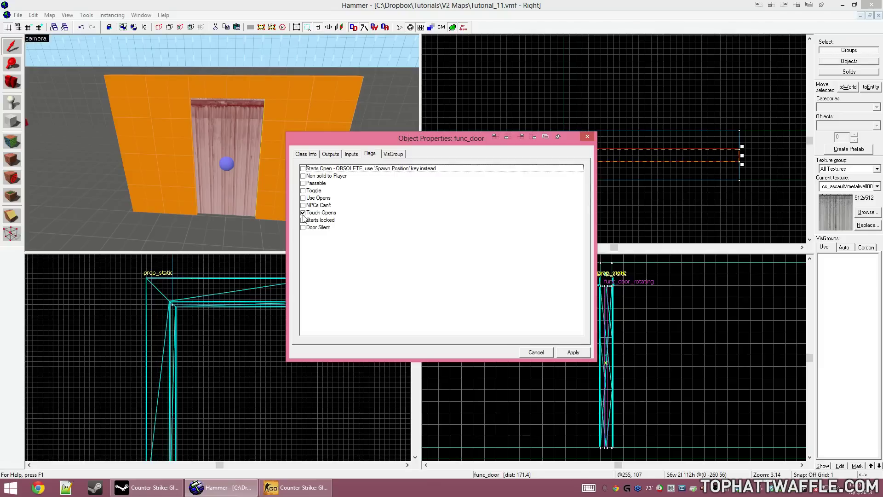
left_click(285, 216)
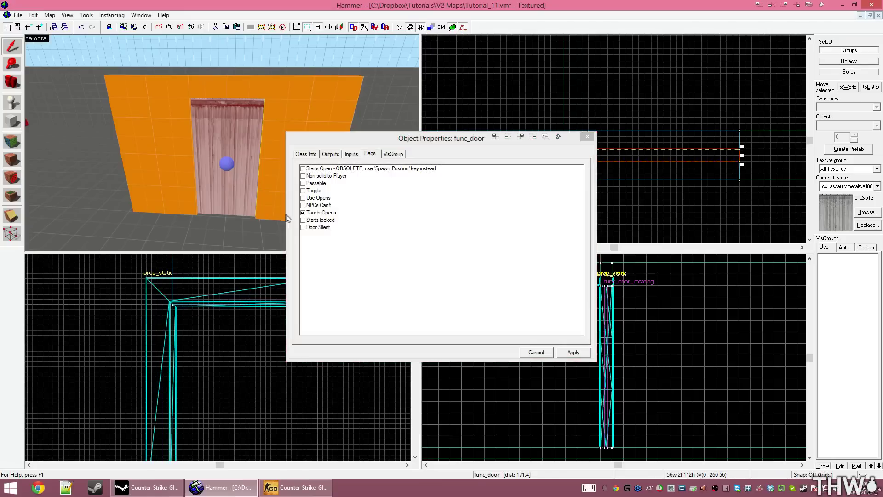
left_click(303, 213)
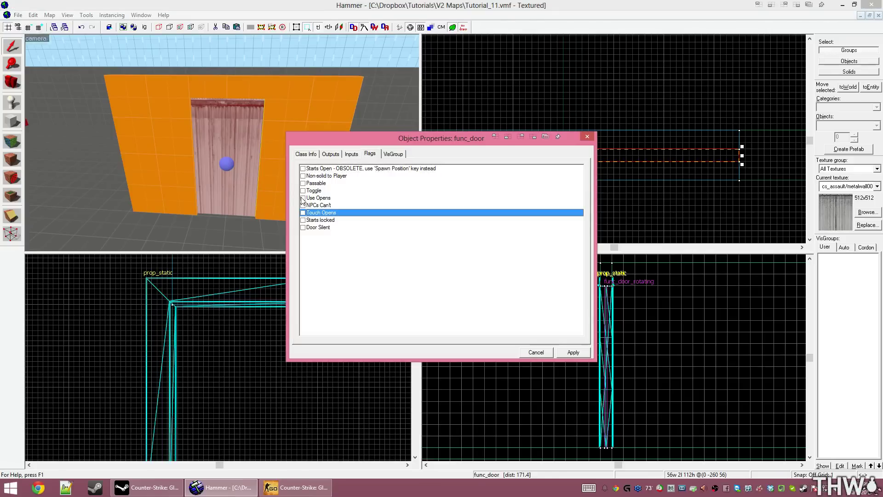
left_click(302, 198)
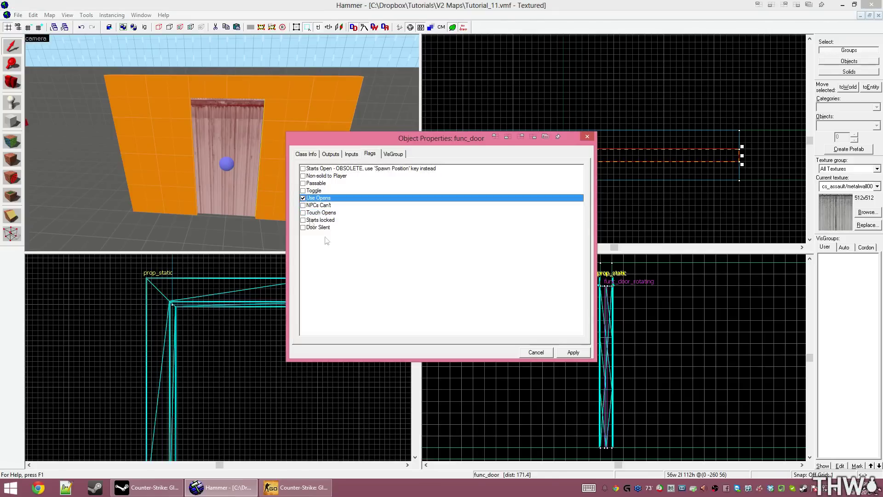
left_click(573, 353)
left_click(536, 352)
left_click(605, 194)
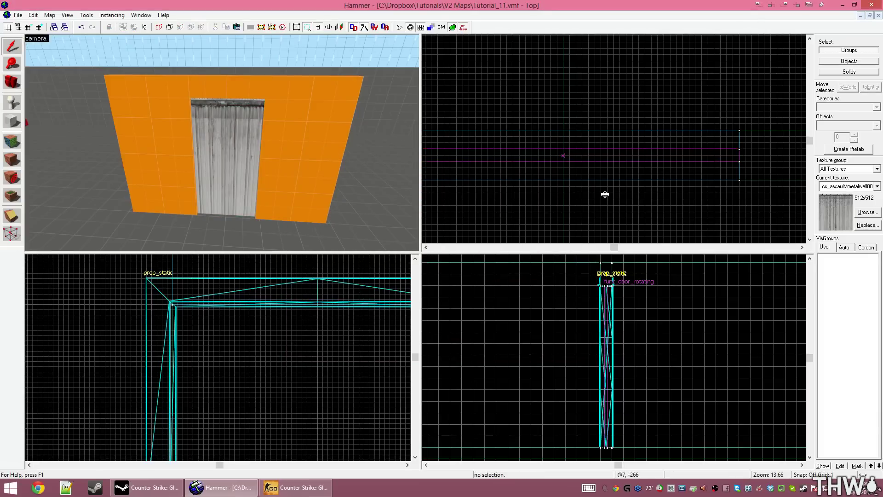
Place a new point entity on the floor in front of the middle empty doorway in the framed wall
key("z")
key("w")
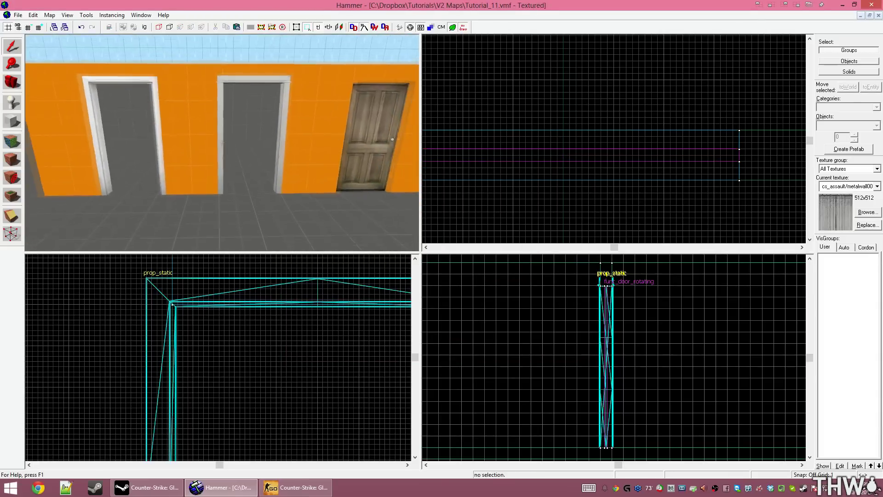
key("z")
key("shift+e")
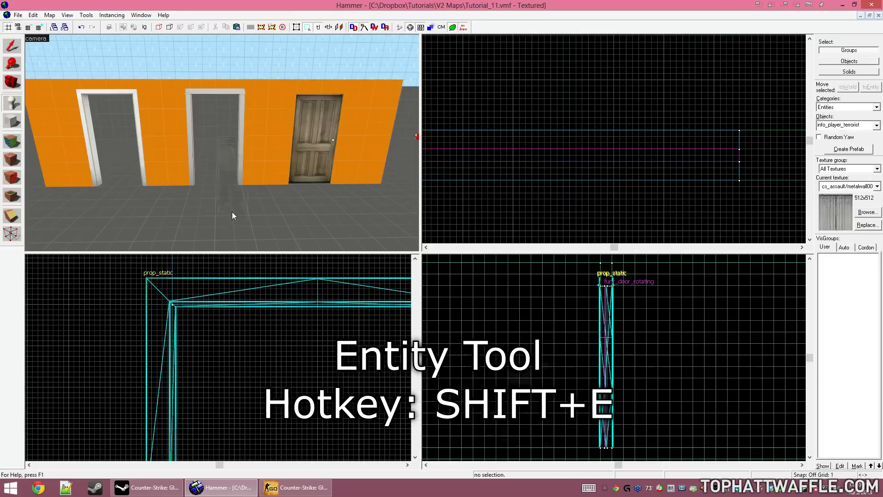
left_click(232, 212)
Change the newly placed player entity's class to prop_door_rotating and apply it
key("shift+s")
double_click(228, 165)
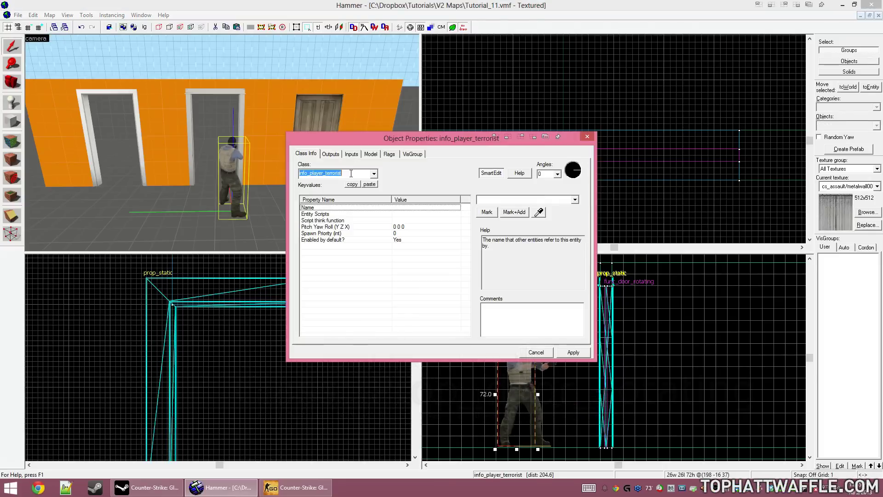
type("prop")
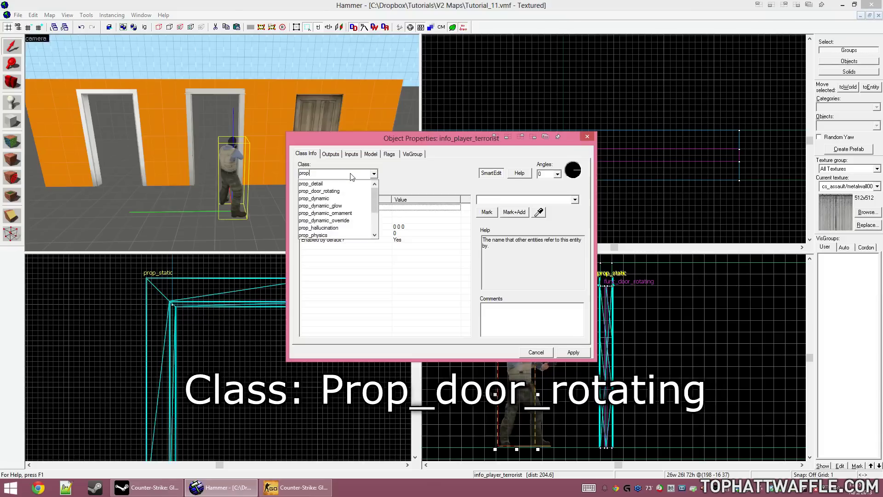
type("_doo")
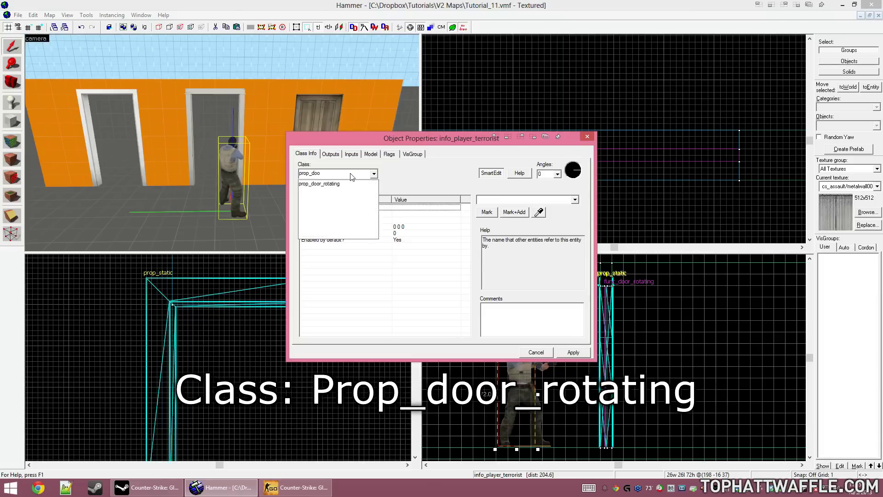
left_click(322, 184)
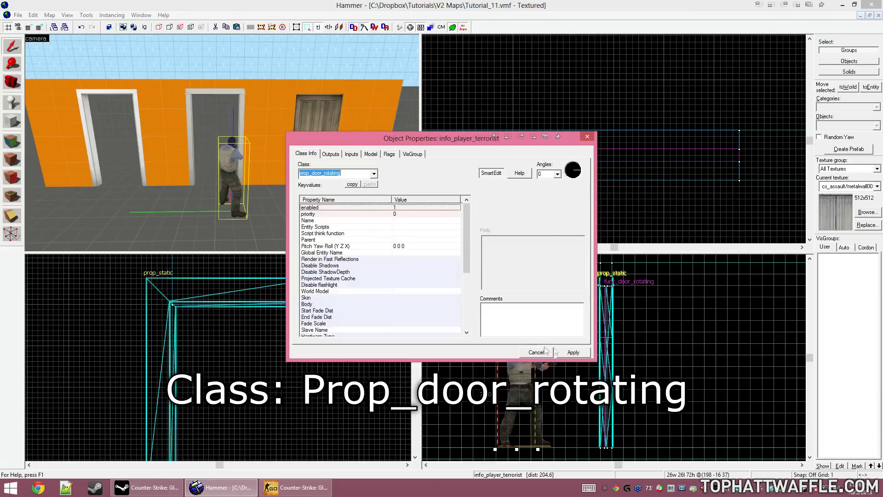
left_click(571, 352)
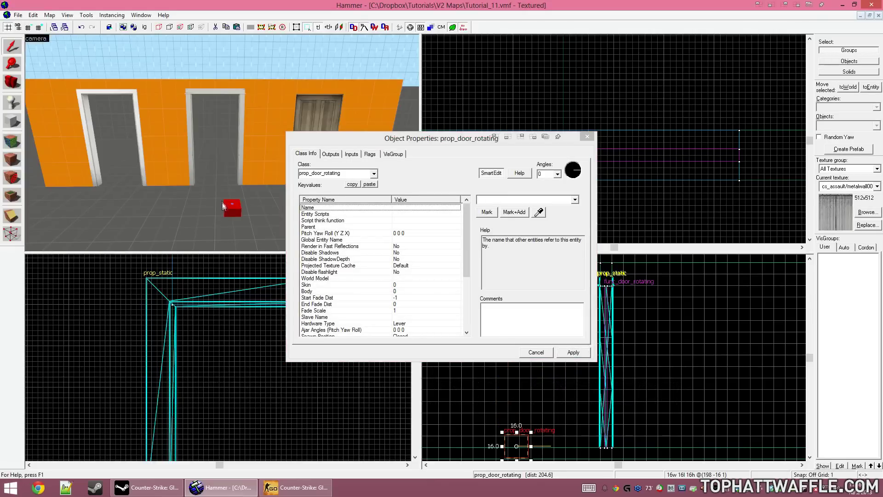
Open the World Model browser for the prop_door_rotating and look through the available door models
left_click_drag(466, 225, 457, 280)
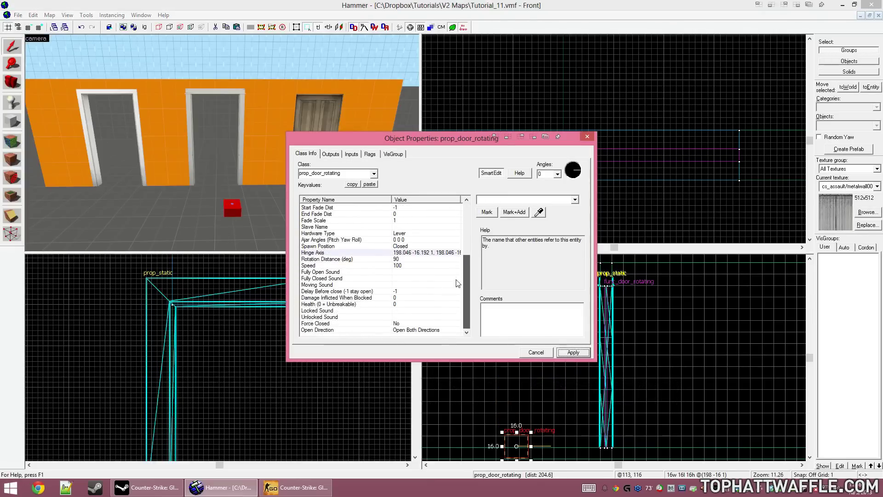
left_click(339, 304)
key("w")
left_click(481, 213)
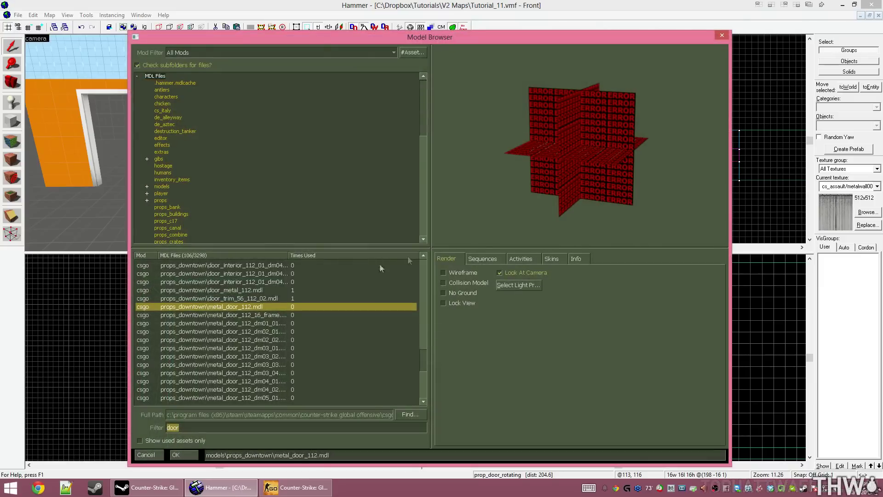
left_click(267, 298)
scroll(319, 344, "up", 12)
left_click(276, 290)
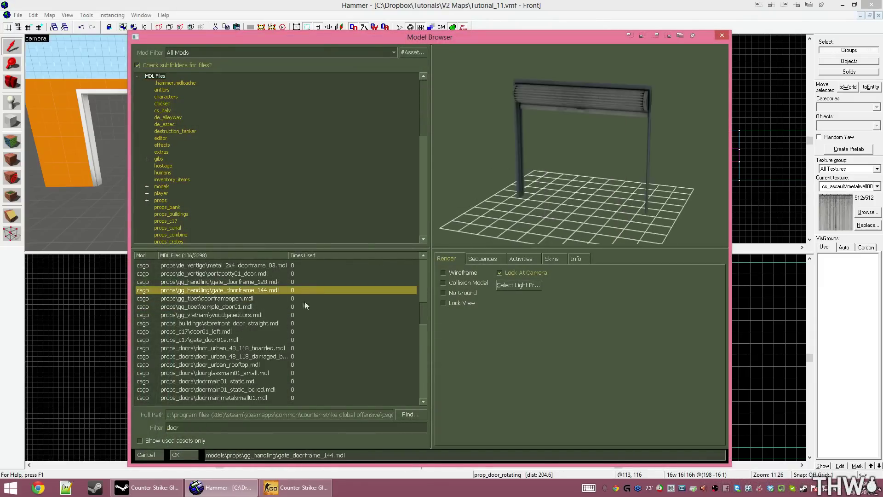
scroll(308, 318, "up", 4)
scroll(316, 340, "up", 5)
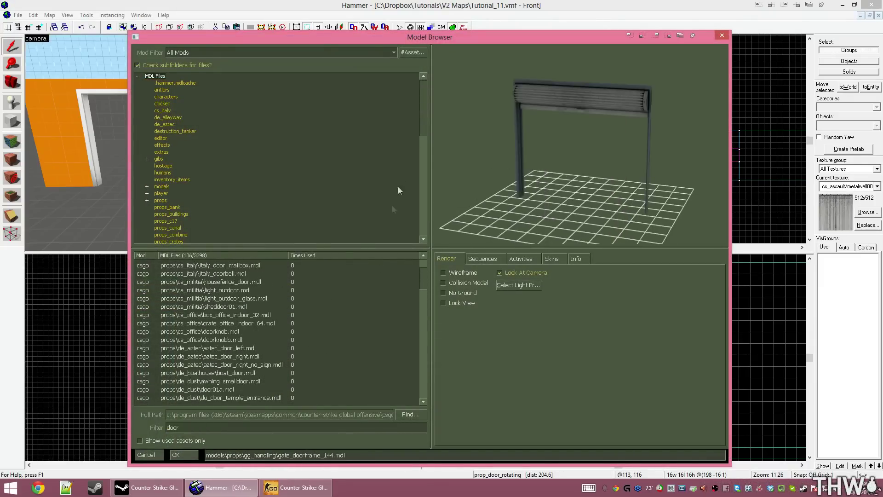
mouse_move(542, 161)
left_mouse_down()
mouse_move(594, 154)
mouse_move(555, 161)
left_mouse_up()
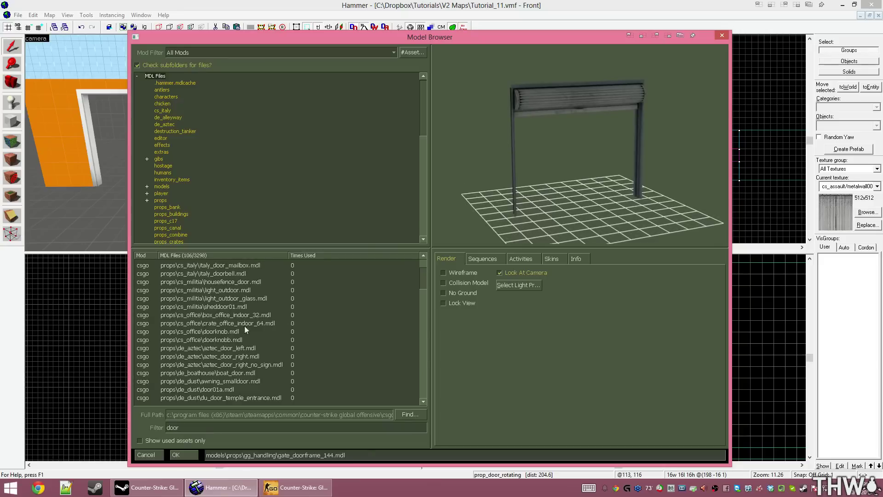
scroll(273, 353, "down", 10)
left_click(272, 353)
scroll(271, 354, "down", 5)
scroll(265, 355, "up", 1)
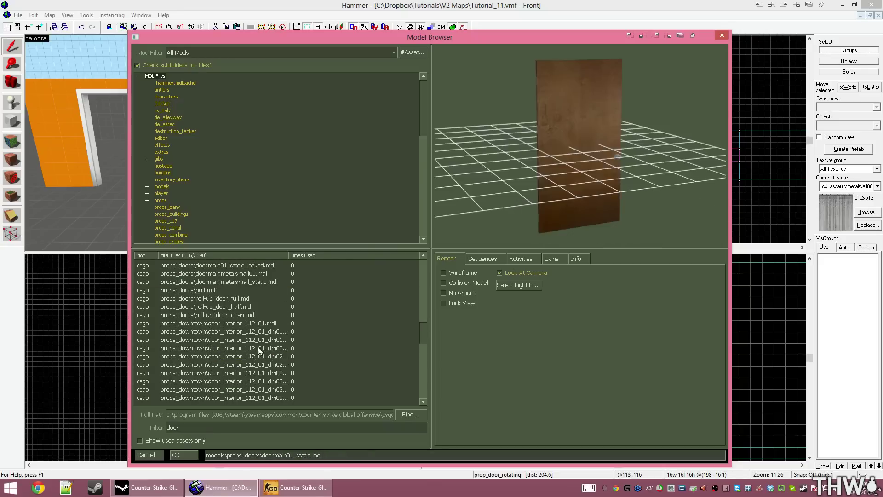
Preview props_downtown/door_interior_112_01.mdl and step through its damaged dm variants
left_click(211, 324)
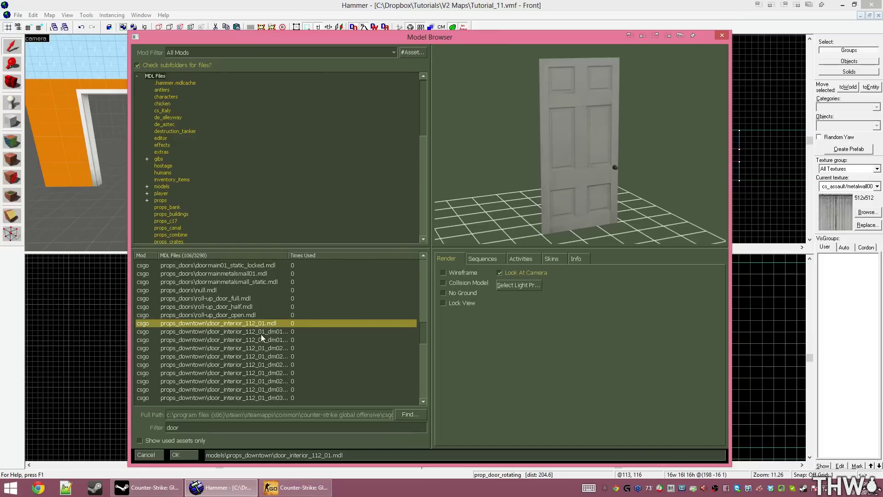
scroll(264, 341, "down", 1)
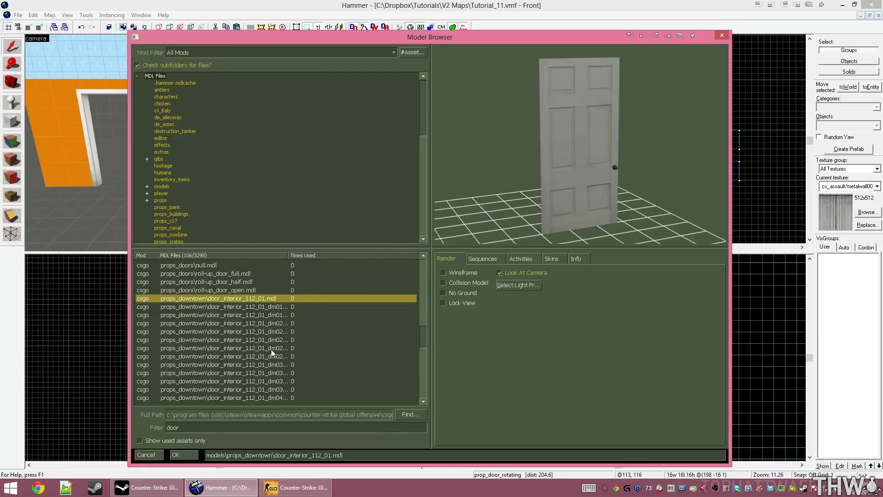
scroll(275, 346, "down", 1)
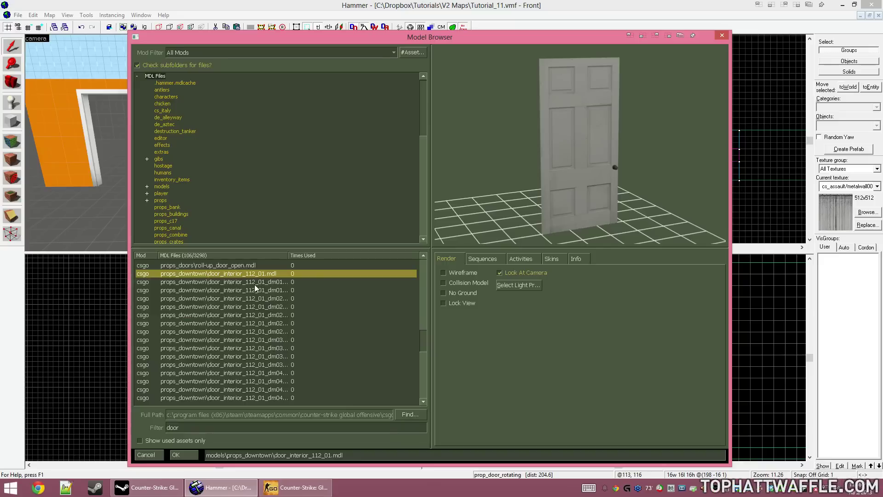
key("Down")
key("Down")
key("Down")
key("Down")
key("Down")
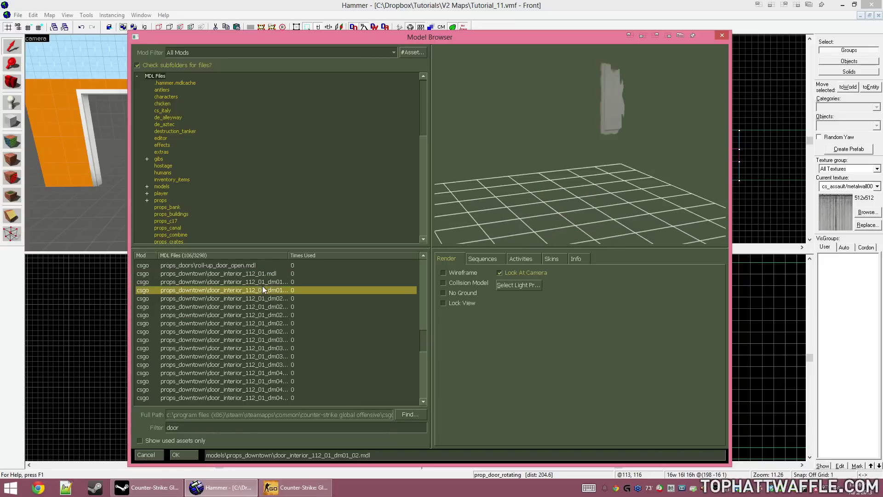
key("Down")
key("Down")
key("Down")
key("Down")
key("Down")
key("Down")
key("Down")
key("Down")
key("Down")
key("Down")
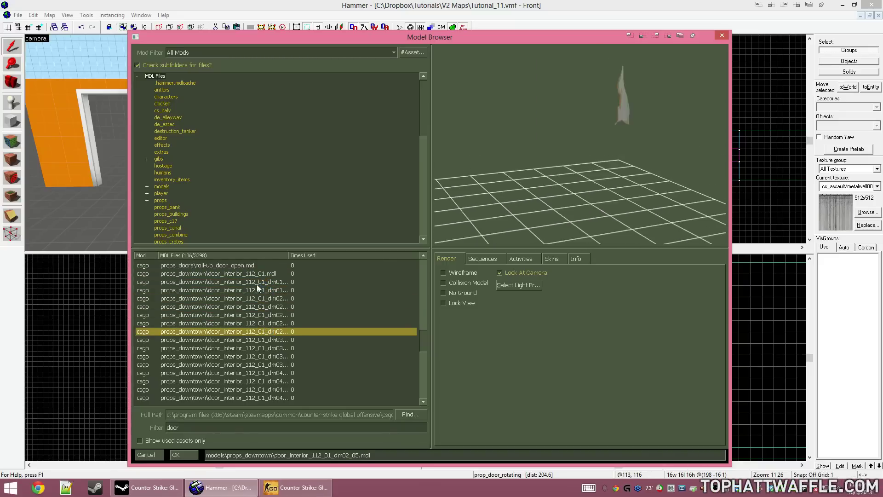
key("Down")
Assign the undamaged door_interior_112_01.mdl as the door's World Model, apply it and close the properties
key("Up")
key("Up")
key("Up")
key("Up")
key("Up")
key("Up")
key("Up")
key("Up")
key("Up")
key("Up")
key("Up")
key("Up")
key("Up")
key("Up")
key("Up")
key("Up")
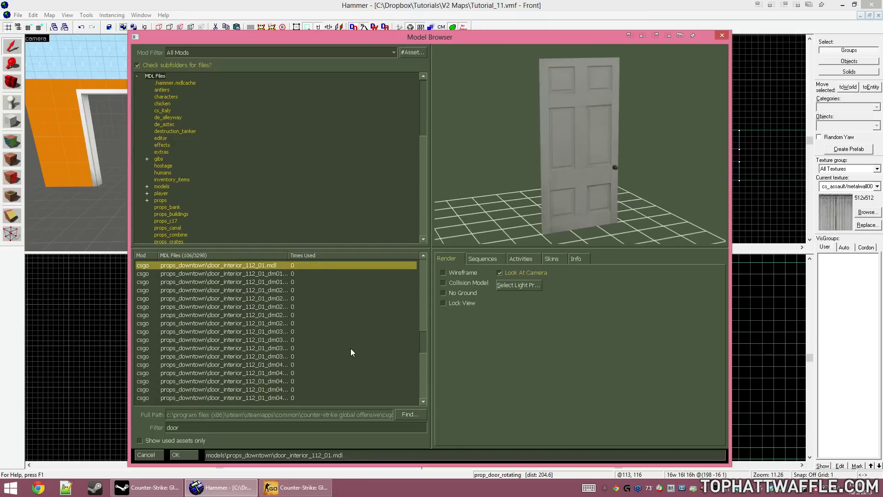
key("Return")
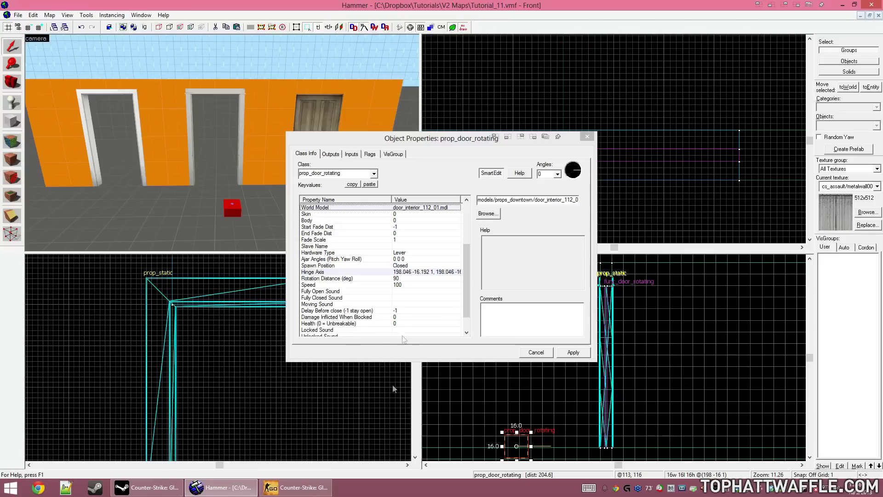
left_click(585, 354)
left_click(545, 352)
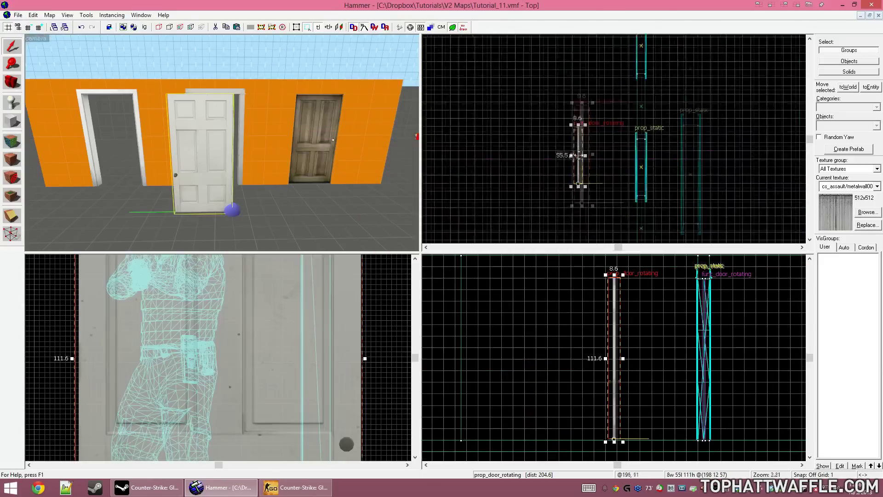
Move the white interior door into the middle framed doorway so it fits inside the frame
scroll(600, 191, "up", 2)
left_click_drag(577, 175, 642, 193)
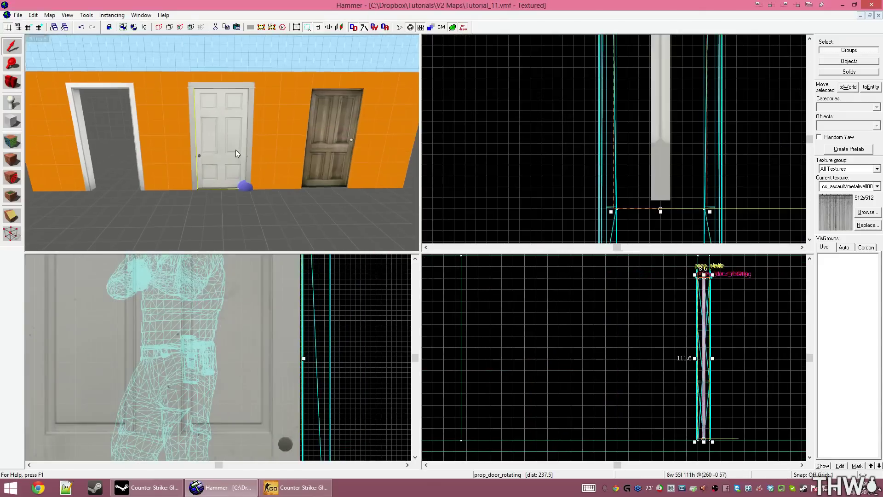
scroll(235, 150, "up", 3)
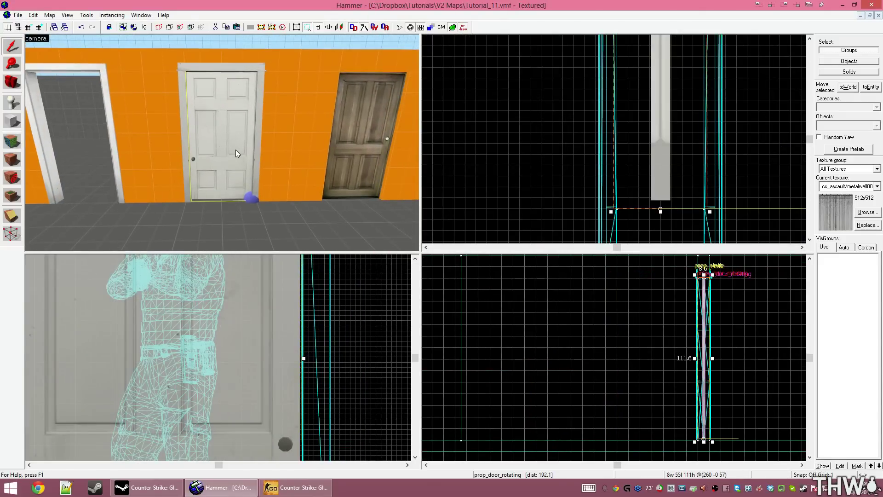
Enable the Start Breakable flag on the white prop_door_rotating and apply it
key("alt+Return")
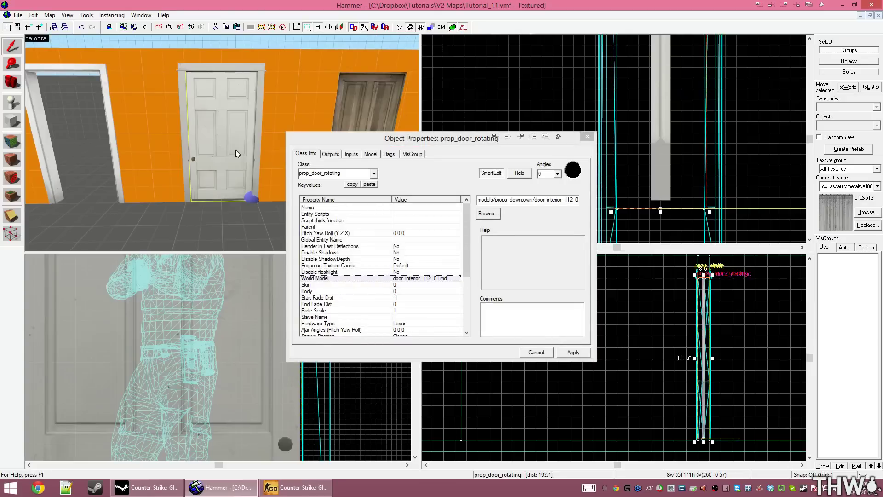
left_click(389, 153)
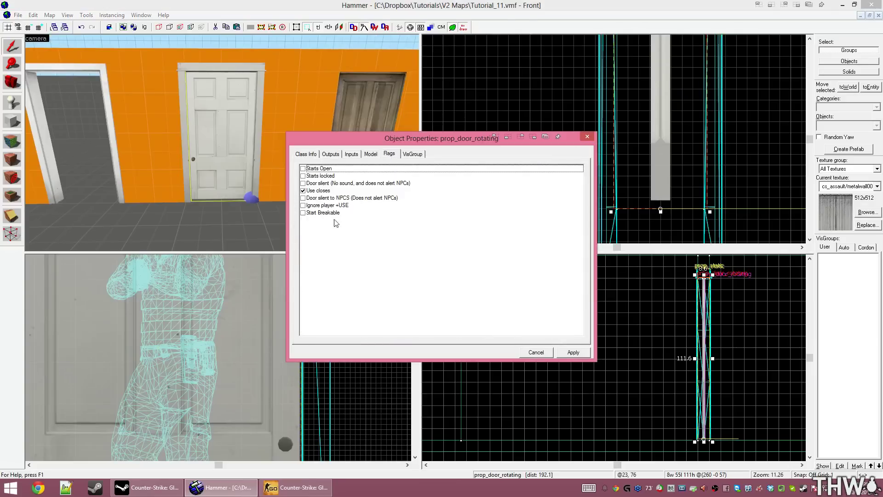
left_click(303, 213)
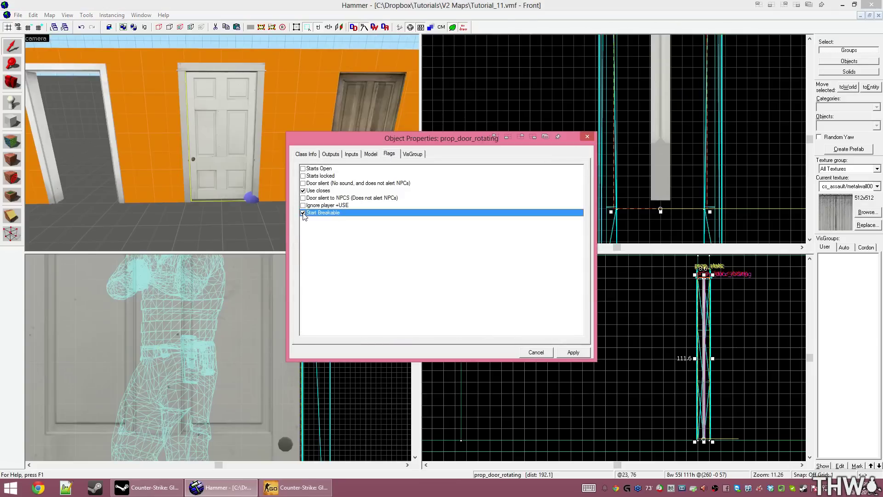
left_click(574, 352)
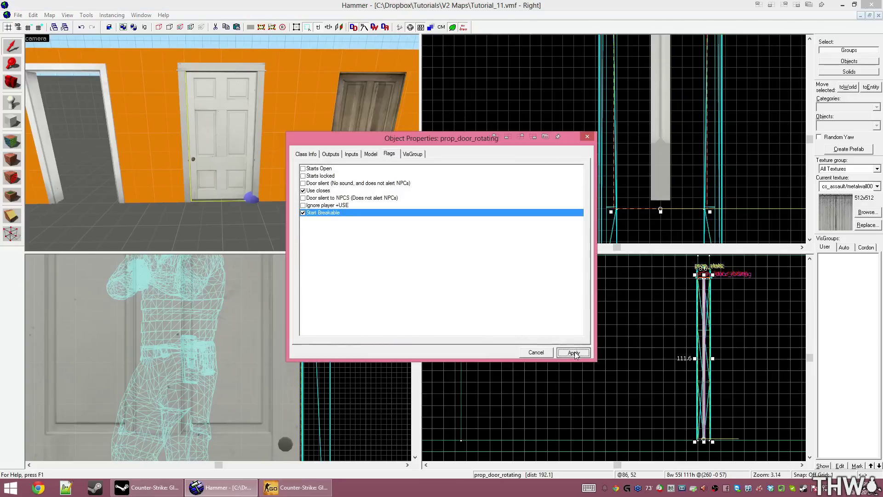
Set the white door's Speed to 75 and apply it
left_click(302, 154)
scroll(399, 313, "down", 2)
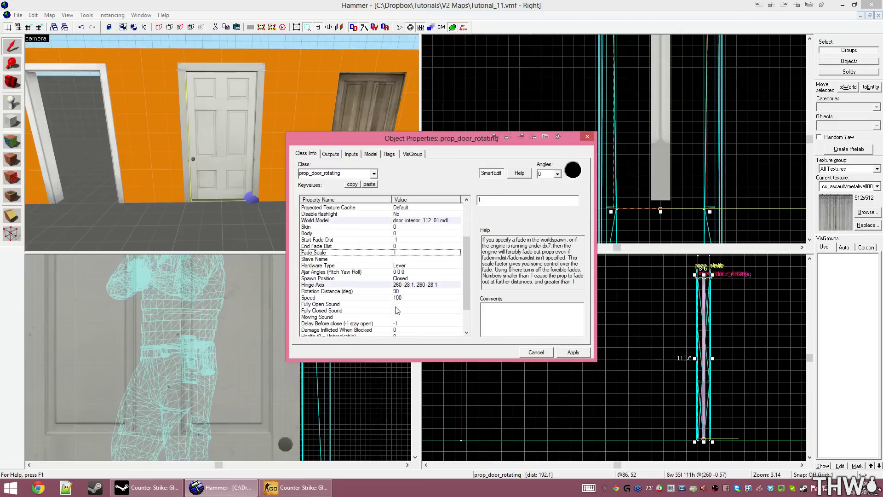
scroll(399, 306, "down", 1)
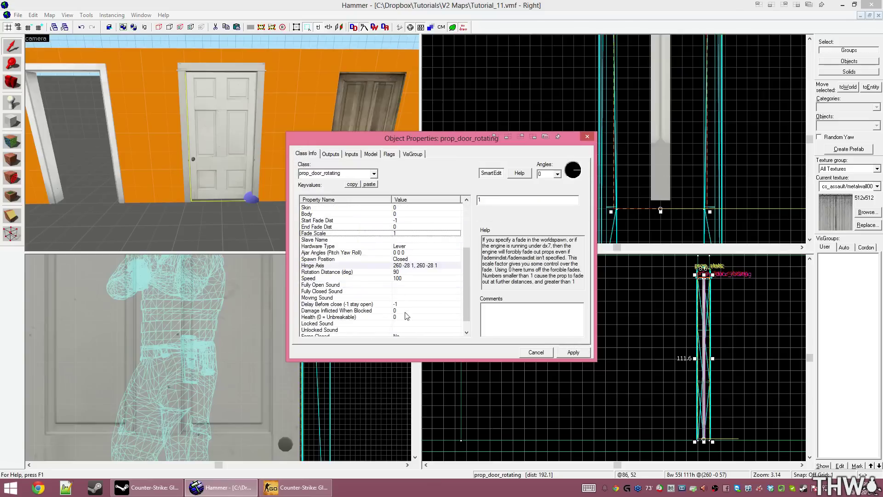
left_click(335, 278)
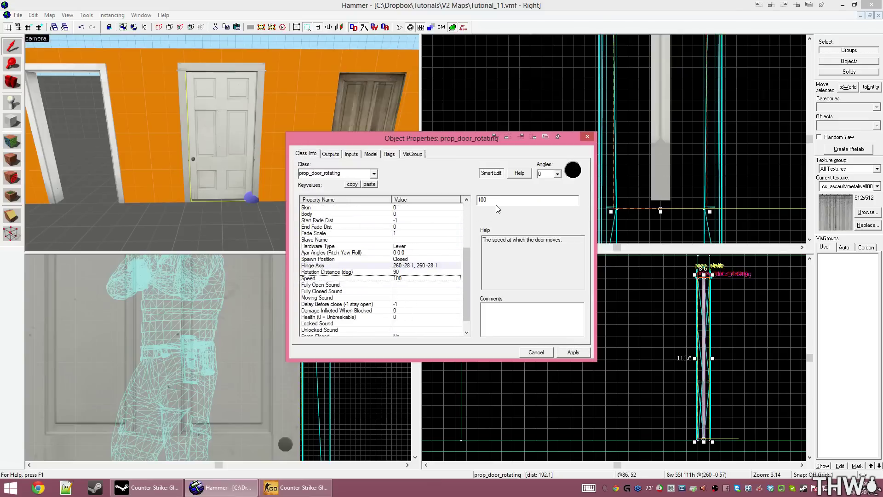
type("75")
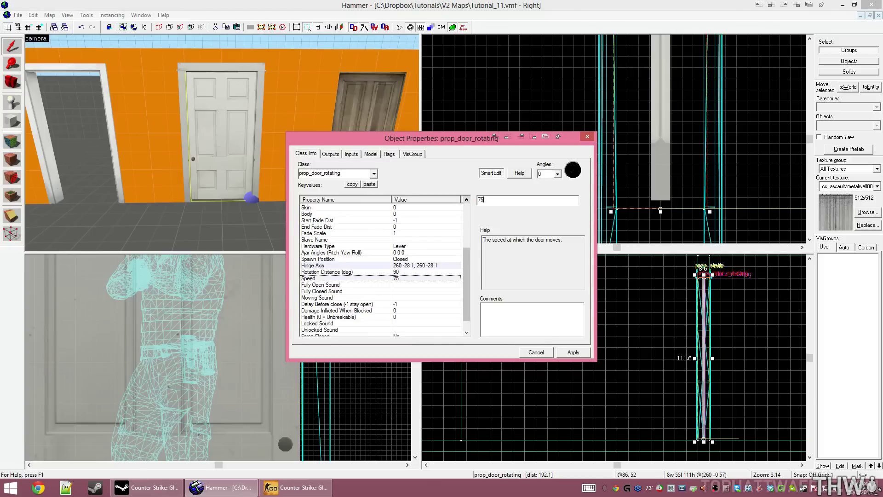
key("Return")
Review the white door's Open Direction property and its flags
left_click_drag(468, 235, 469, 301)
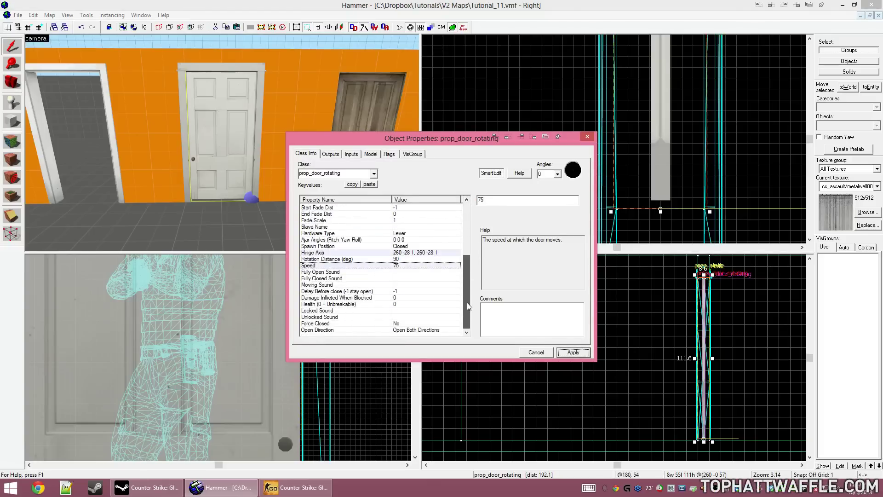
left_click(427, 330)
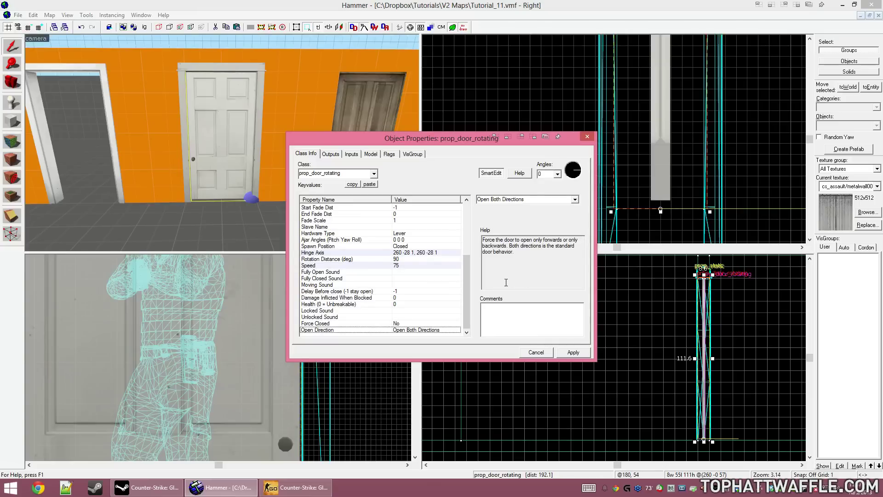
left_click(389, 154)
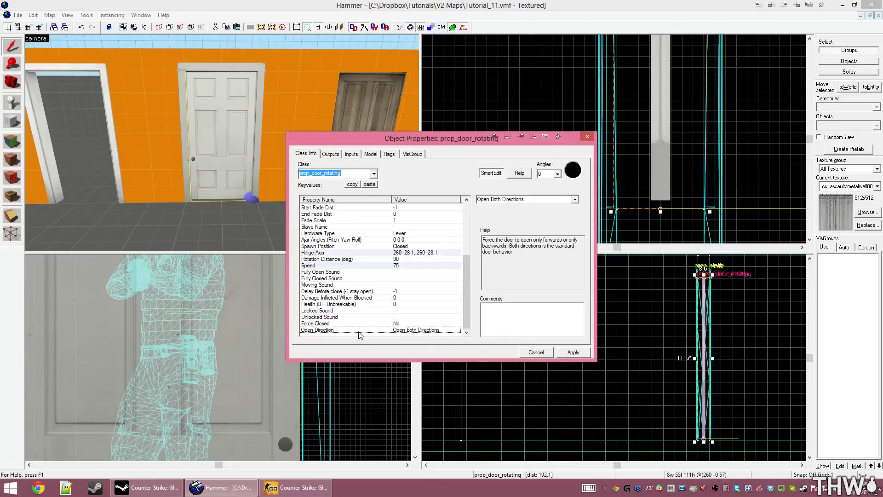
left_click(389, 154)
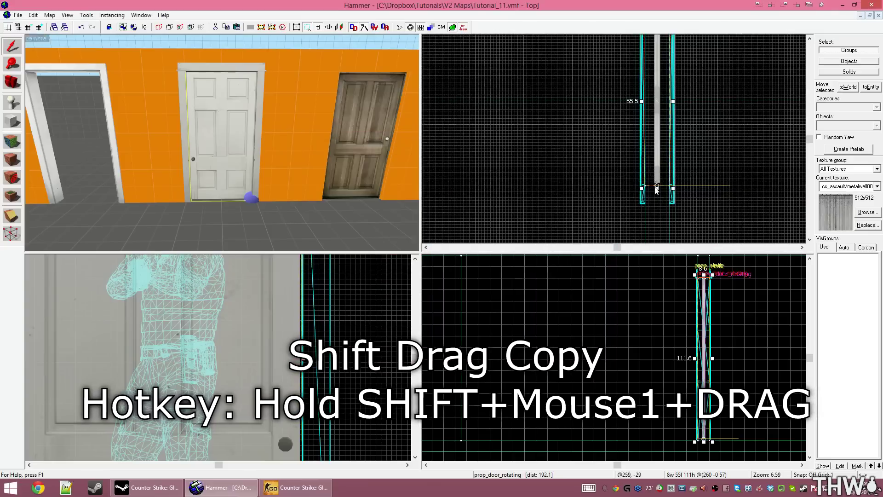
Copy the white door into the remaining empty framed doorway and change the copy's World Model to props_downtown/metal_door_112.mdl
left_click_drag(657, 191, 667, 74, "shift")
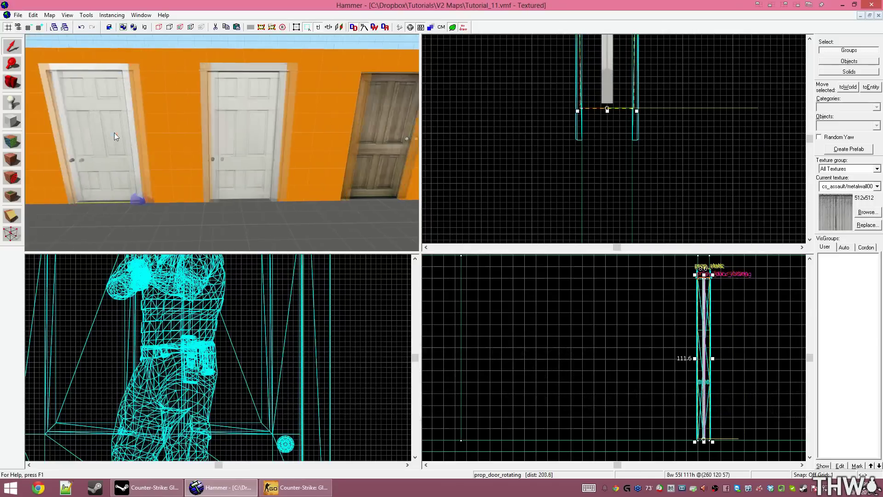
left_click_drag(114, 133, 169, 139)
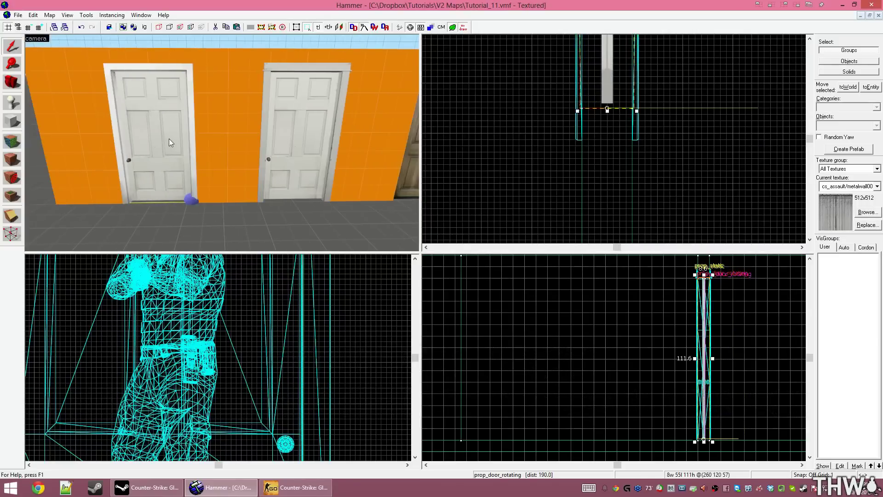
double_click(170, 139)
double_click(424, 277)
left_click(263, 289)
scroll(265, 294, "down", 2)
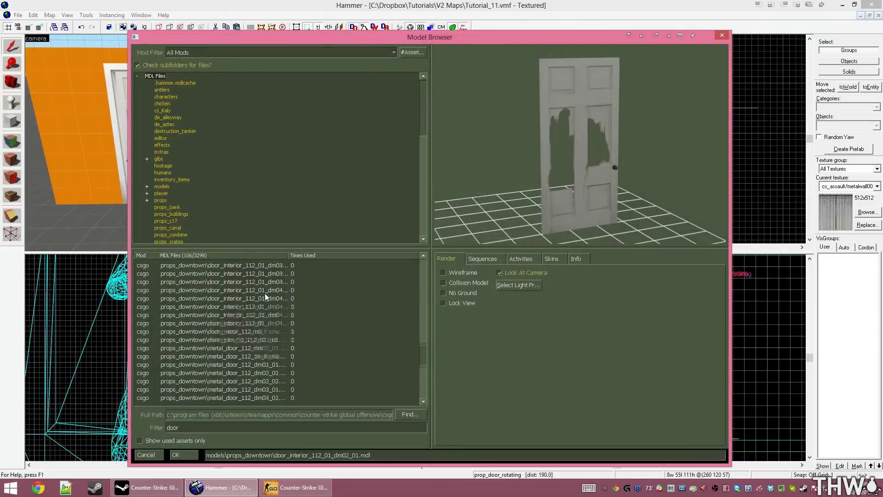
scroll(264, 309, "down", 1)
left_click(216, 323)
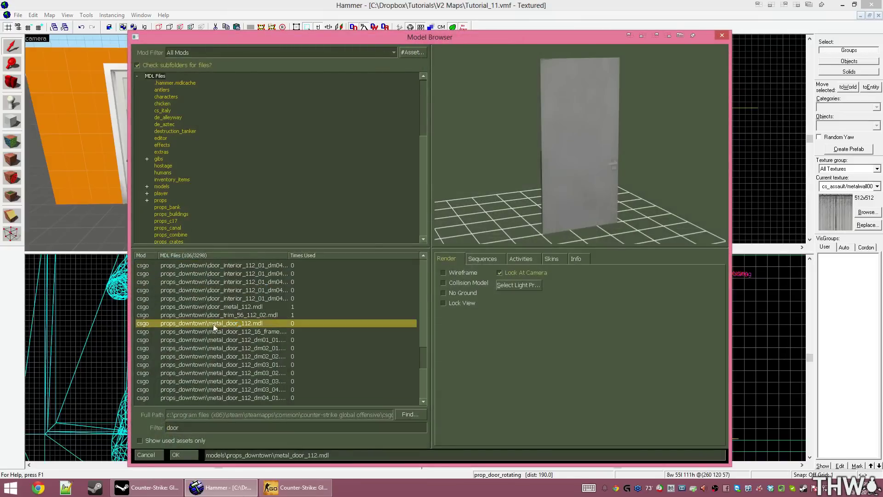
double_click(248, 323)
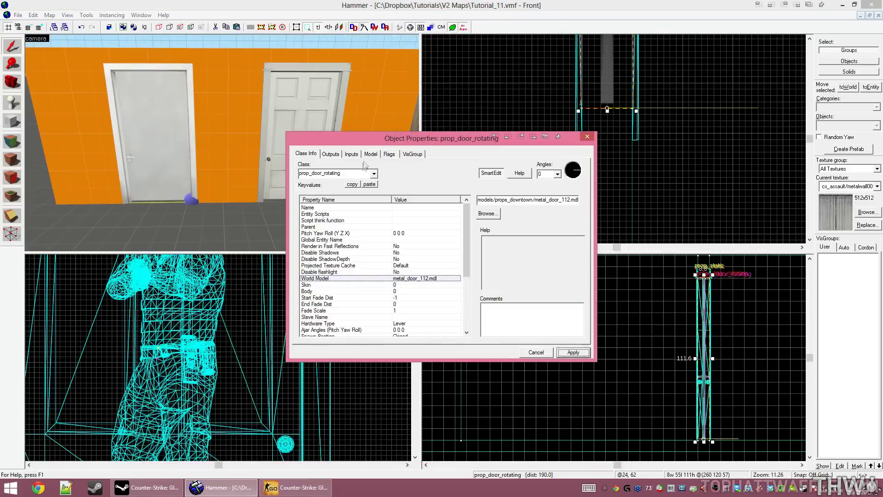
Disable the Start Breakable flag on the metal door copy and apply it
left_click(389, 155)
left_click(309, 213)
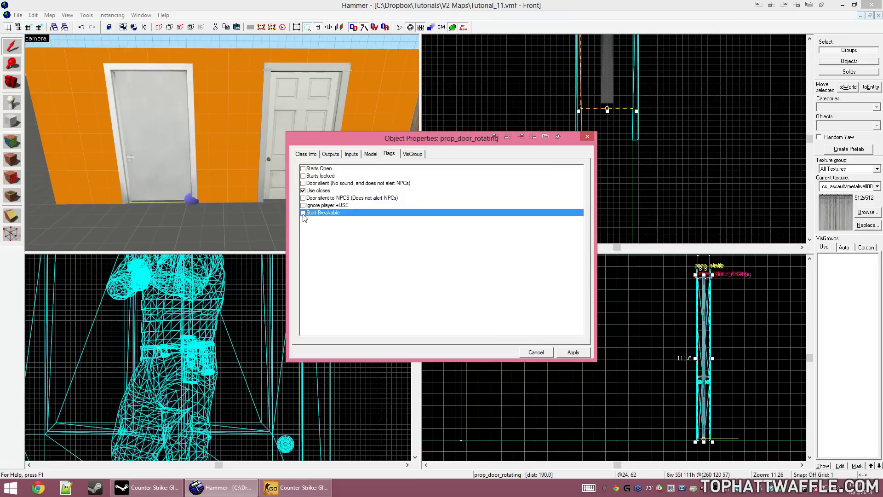
left_click(572, 353)
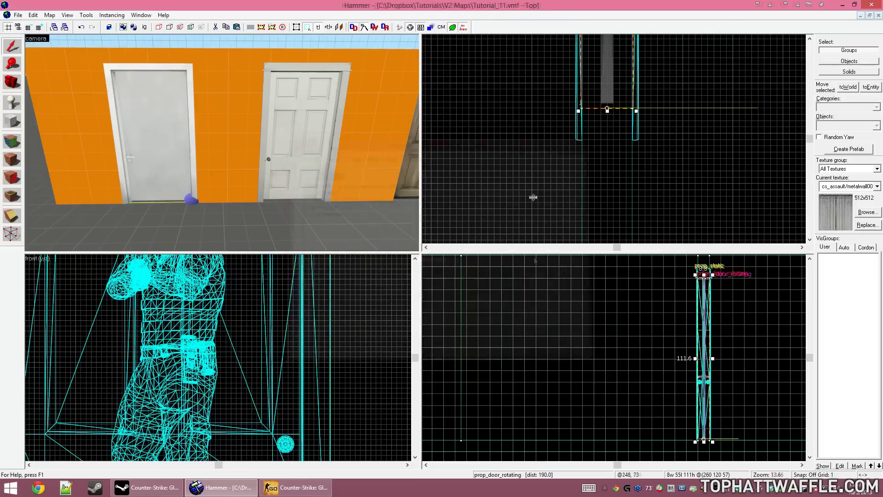
Place a new point entity on the open floor beside the orange wall, next to the framed metal door
key("Escape")
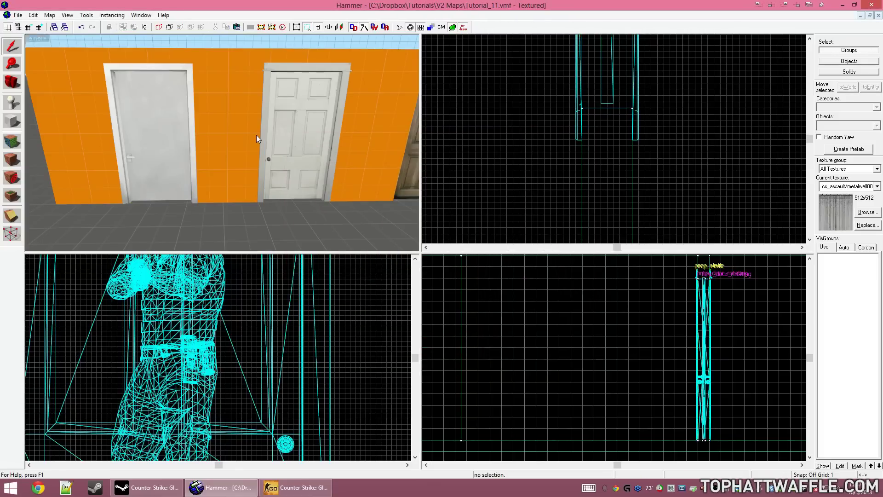
scroll(256, 134, "down", 10)
key("z")
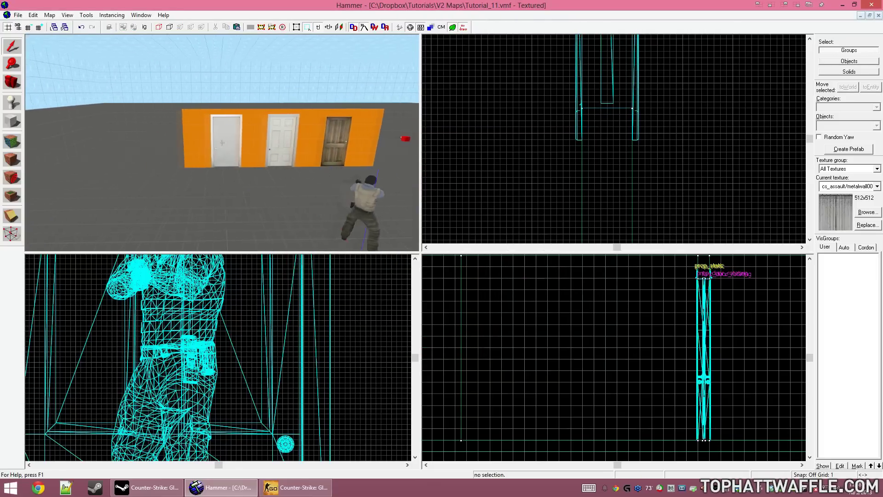
key("w")
key("s")
key("z")
key("a")
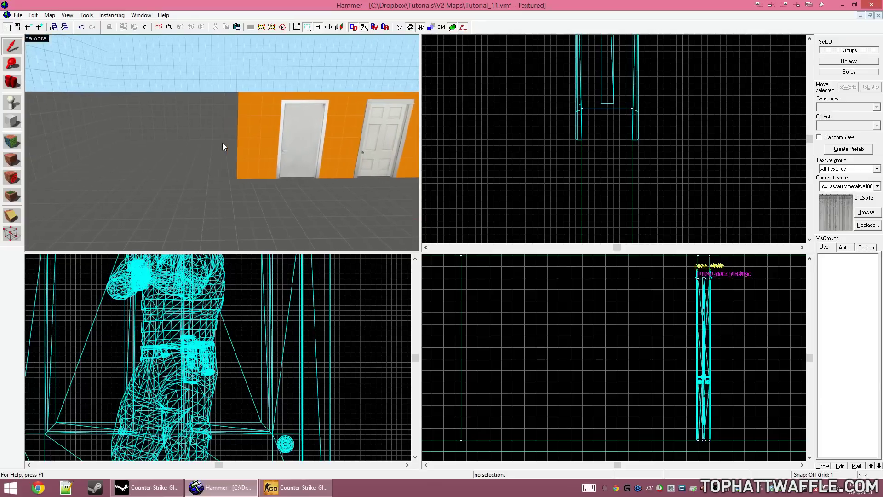
key("w")
key("w")
key("a")
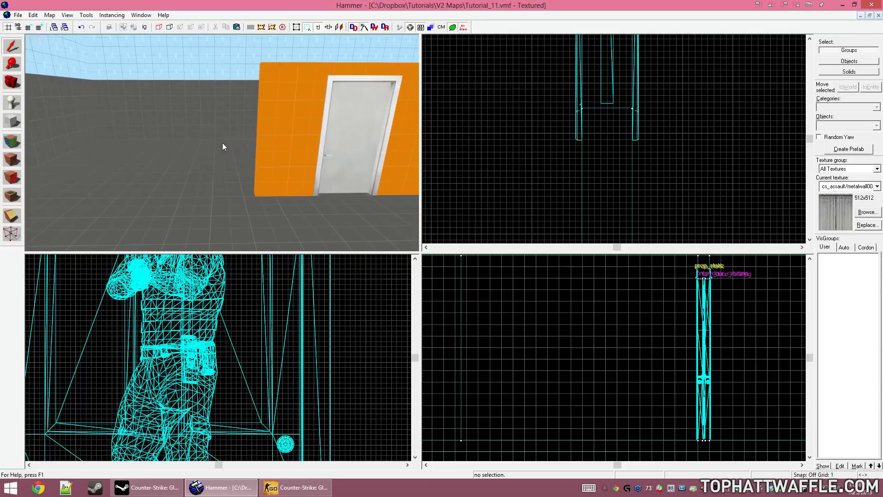
key("shift+e")
left_click(222, 143)
key("shift+s")
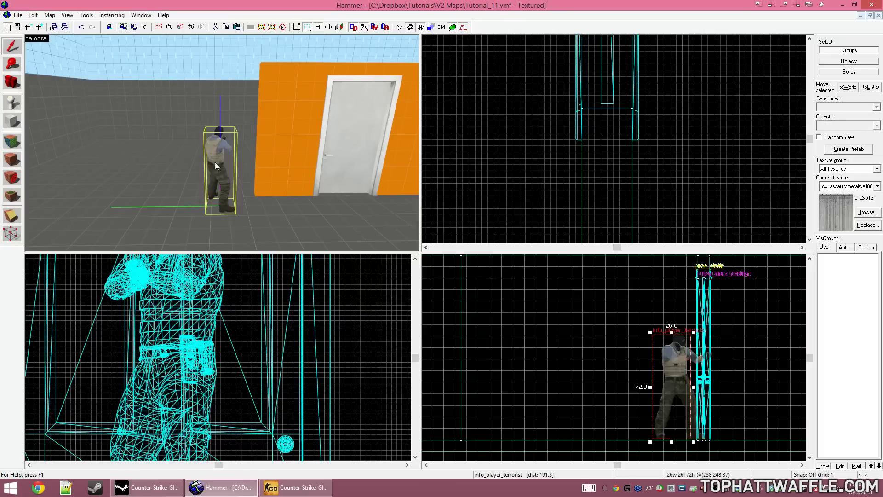
Change the new entity's class to prop_door_rotating and apply it
key("alt+Return")
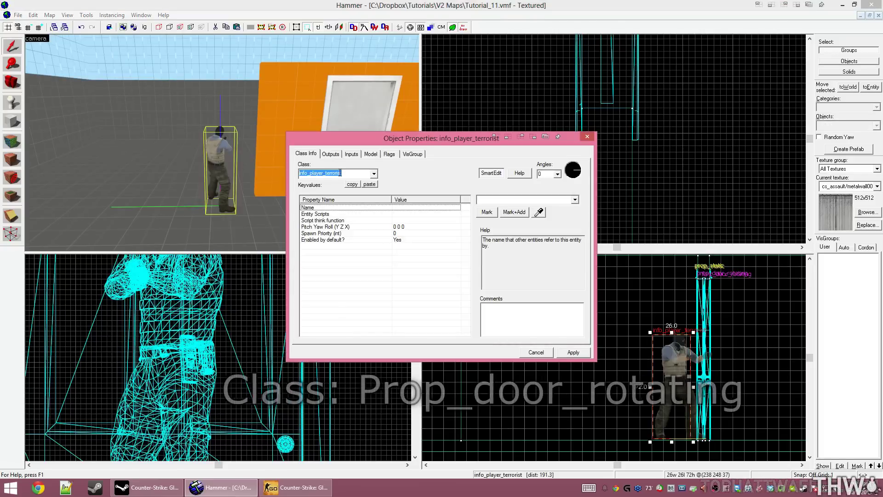
type("door")
key("Return")
left_click(577, 355)
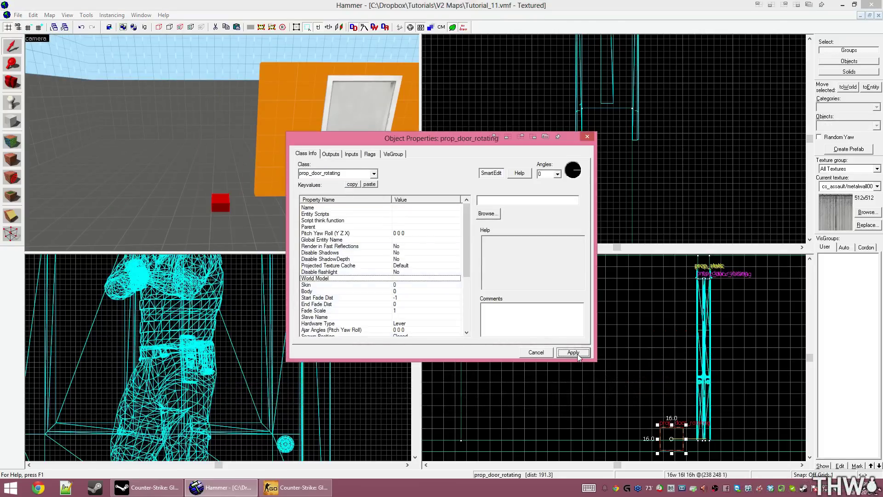
Filter the models by "left" for the door's World Model and choose props_c17\door01_left.mdl, inspecting its preview
double_click(322, 278)
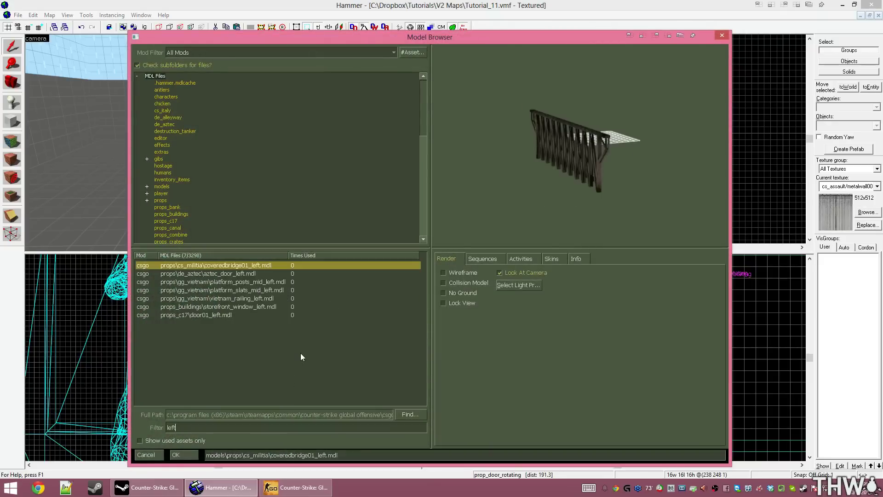
left_click(166, 316)
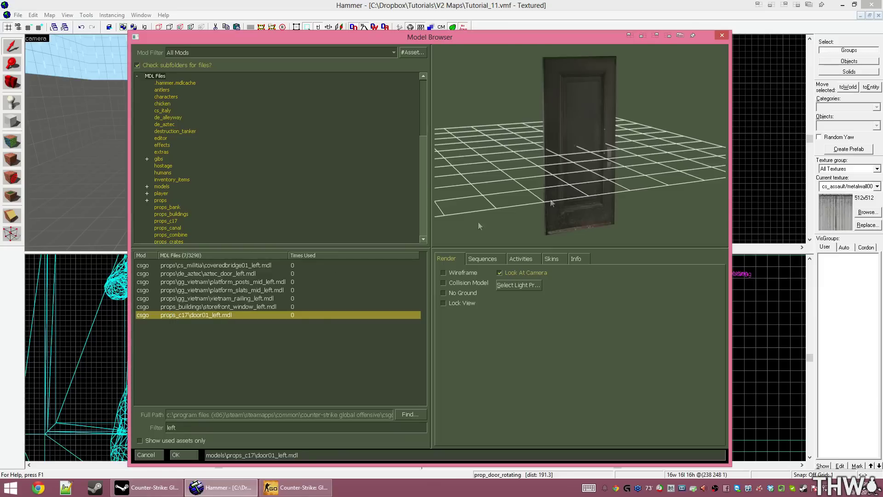
left_click_drag(550, 201, 580, 218)
left_click_drag(552, 161, 565, 151)
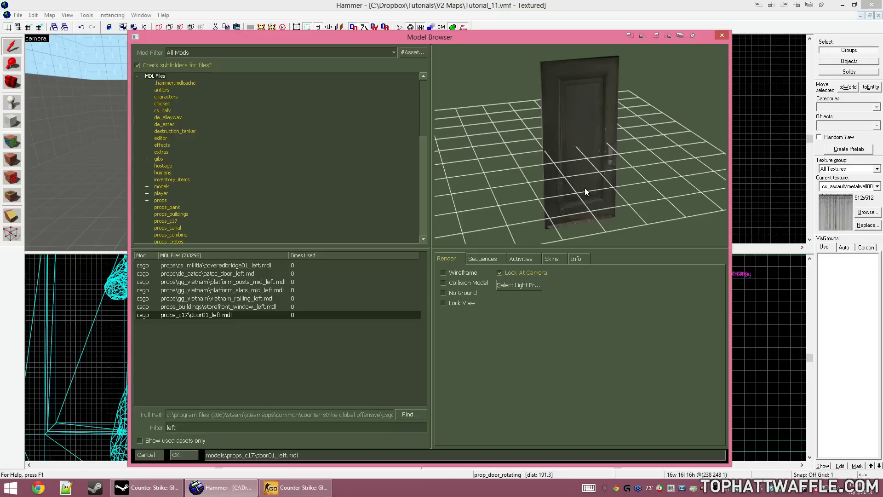
Choose skin5 for the door01_left model, accept it and apply the change to the new door
left_click(554, 259)
left_click(502, 298)
left_click(489, 322)
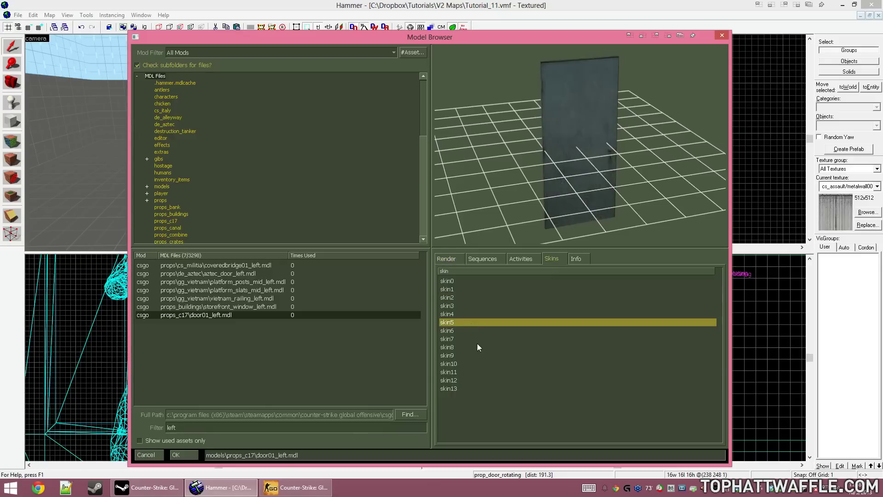
left_click(179, 458)
left_click(575, 353)
Review the new door's Hardware Type options, keep Lever and apply it
key("a")
key("w")
key("d")
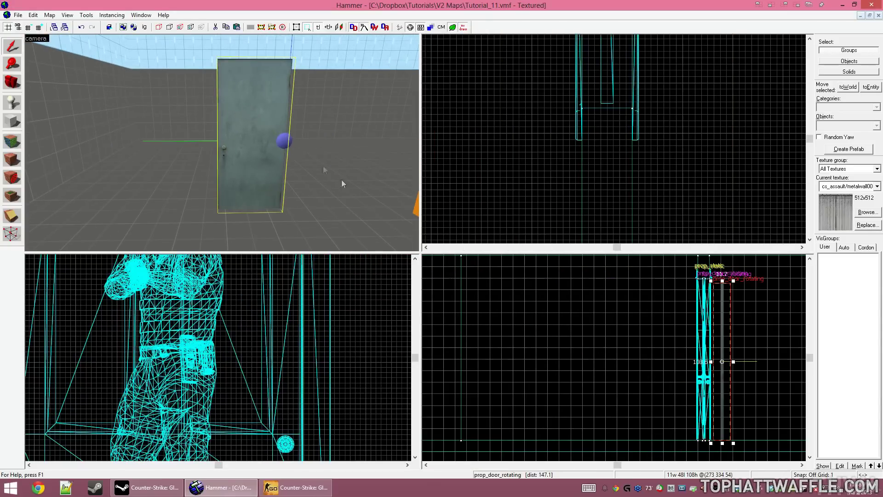
key("s")
key("d")
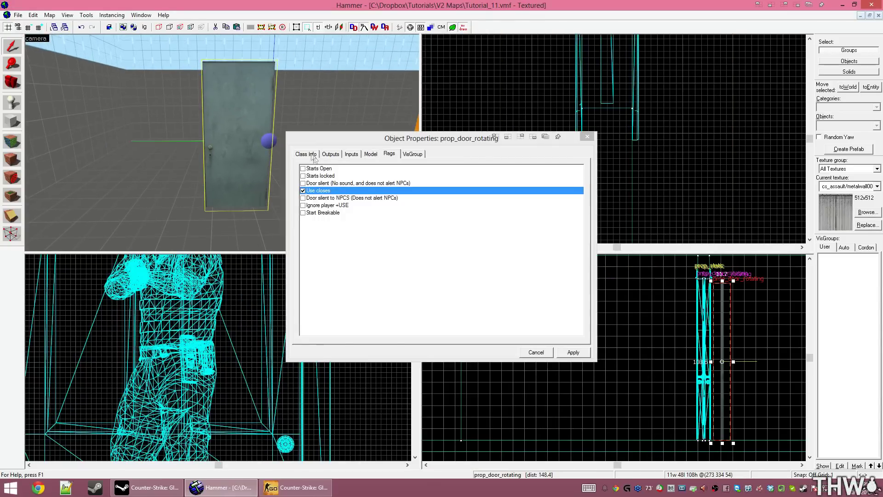
left_click(312, 154)
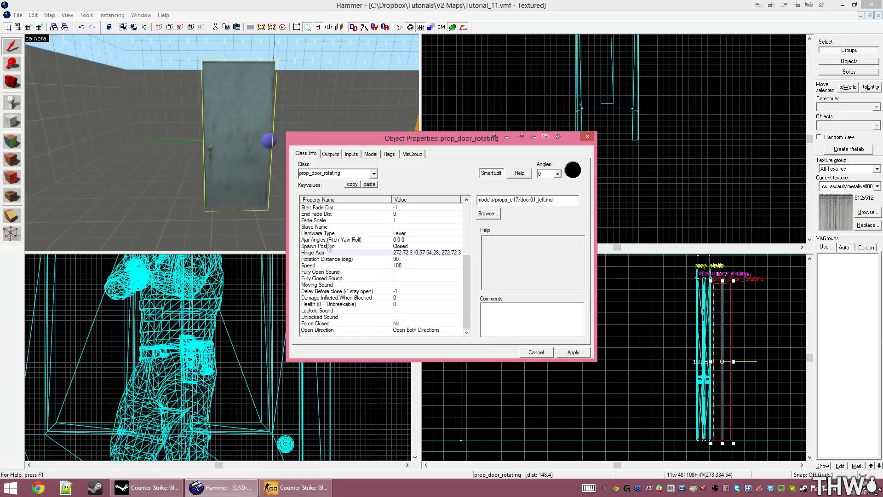
left_click(328, 233)
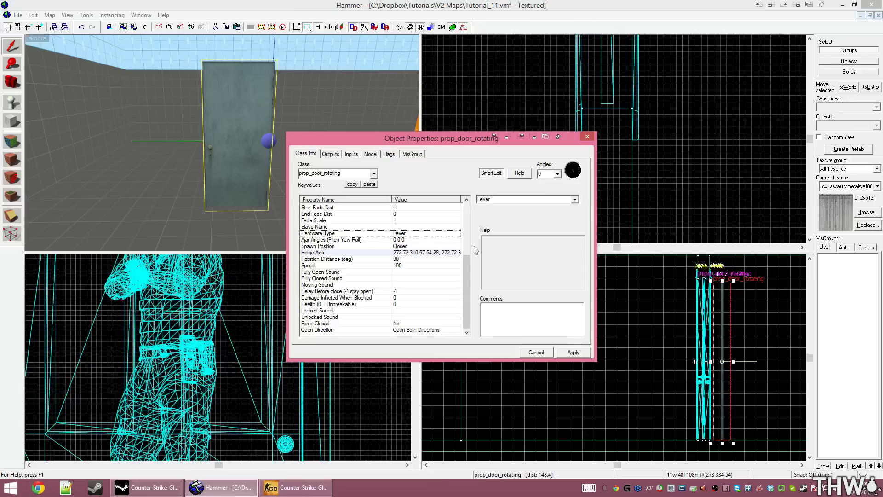
left_click(575, 199)
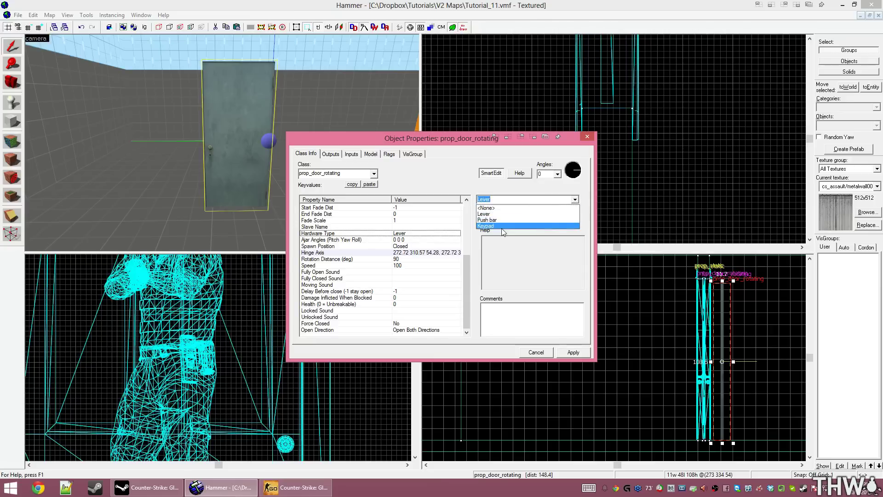
left_click(515, 284)
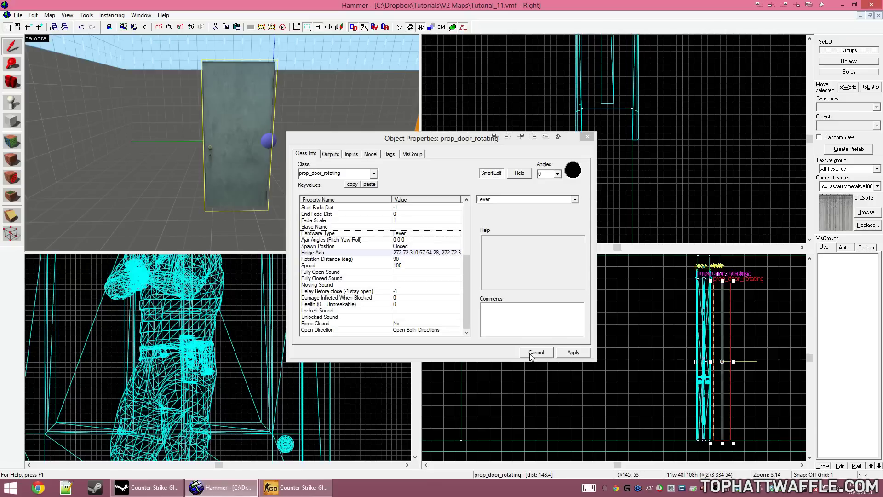
left_click(572, 352)
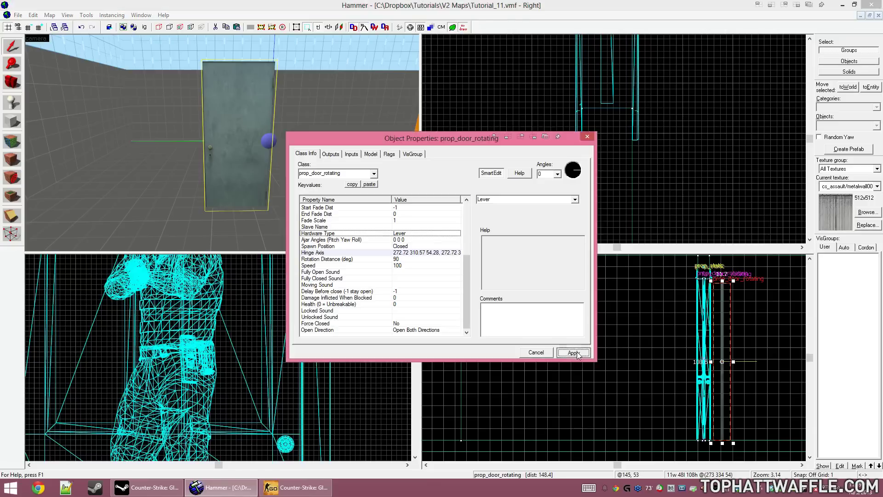
Copy the door01_left door beside the original and set the copy's Hardware Type to Push bar
scroll(699, 129, "down", 13)
scroll(777, 121, "up", 4)
left_click_drag(647, 131, 644, 67)
left_click(536, 199)
scroll(536, 199, "down", 1)
left_click(582, 356)
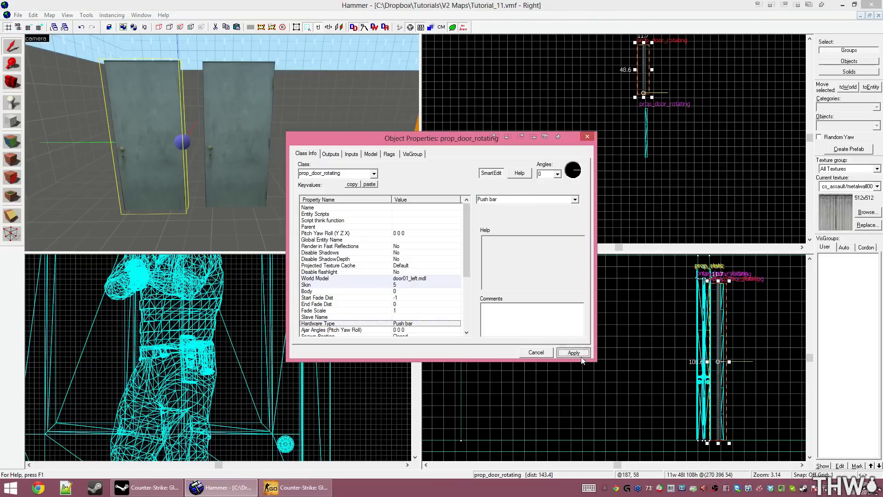
left_click(536, 352)
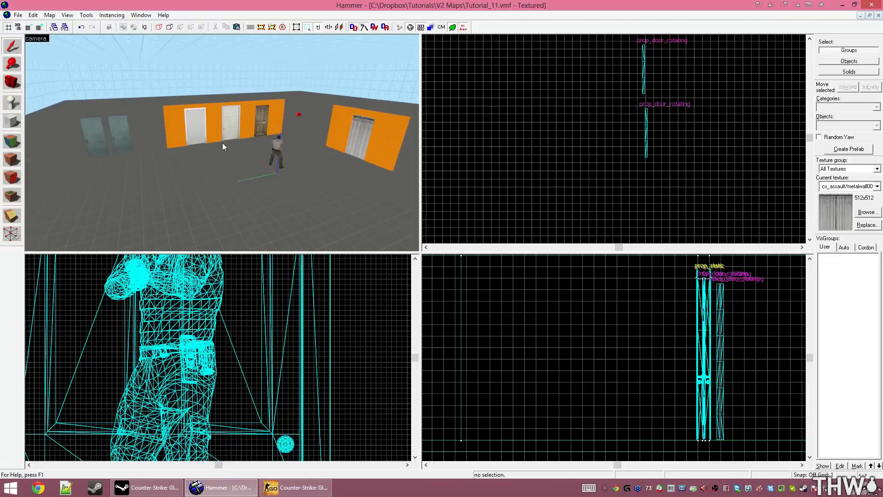
Compile the map with the Final 6 Threads TUT configuration
key("F9")
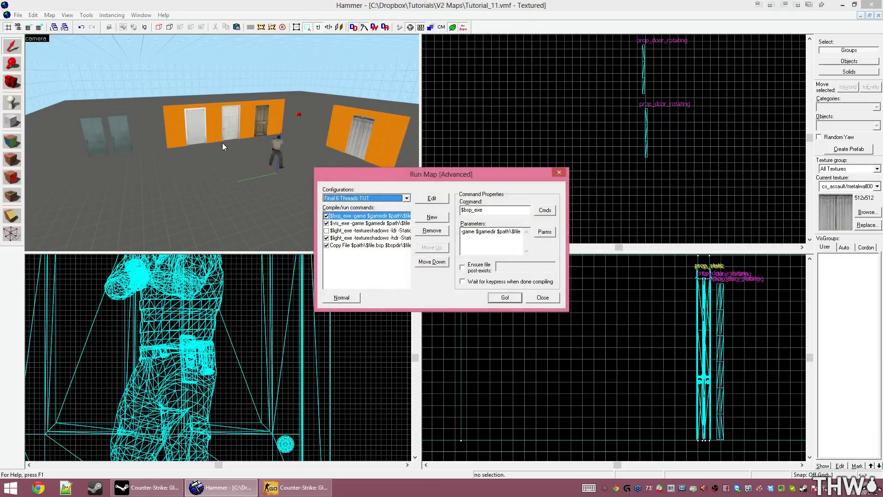
key("Return")
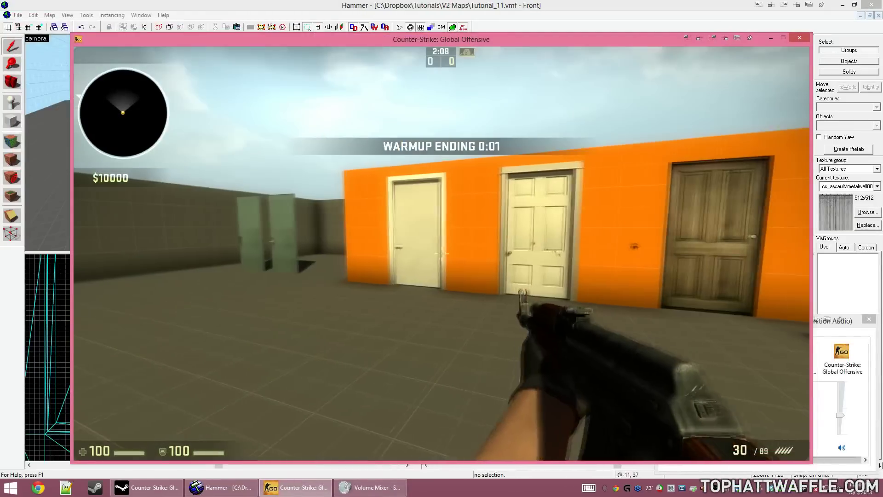
Test the sliding metal door in Counter-Strike: Global Offensive, opening it and viewing it from both sides of the doorway
key("2")
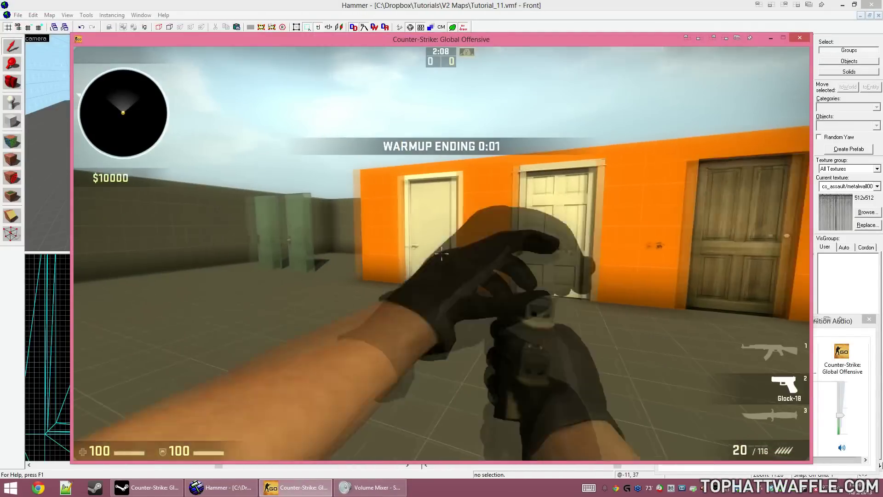
key("1")
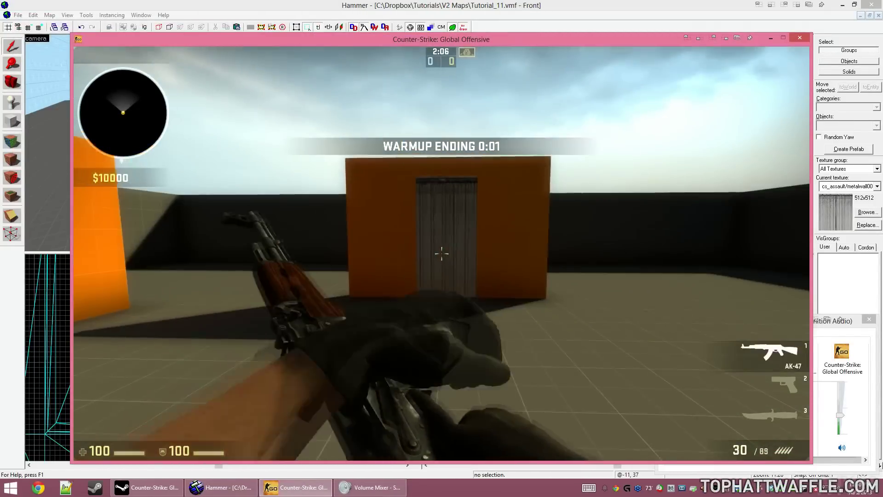
key("w")
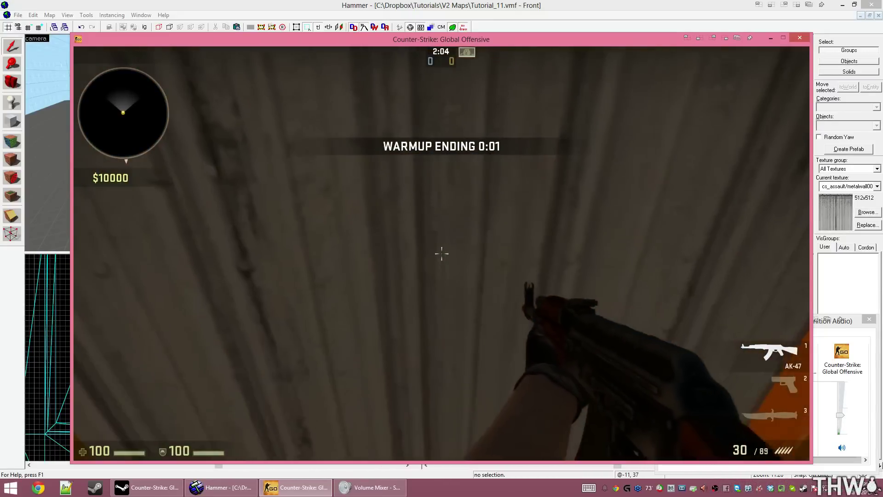
key("s")
key("2")
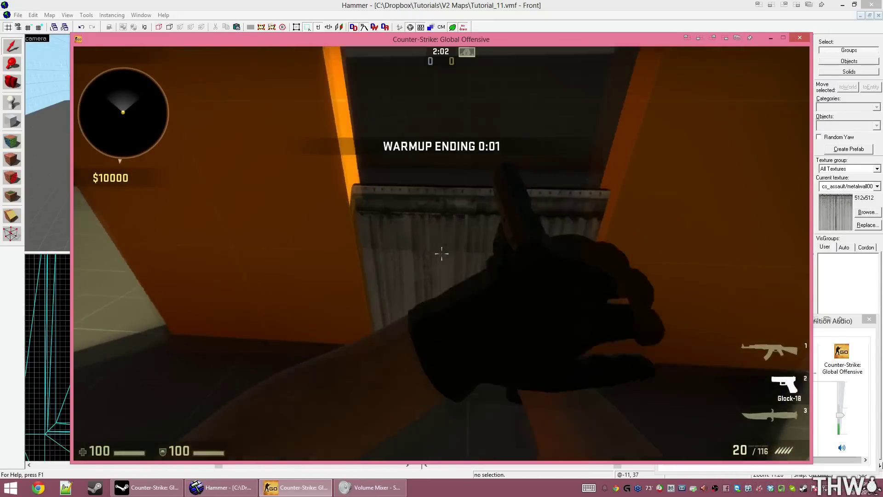
key("w")
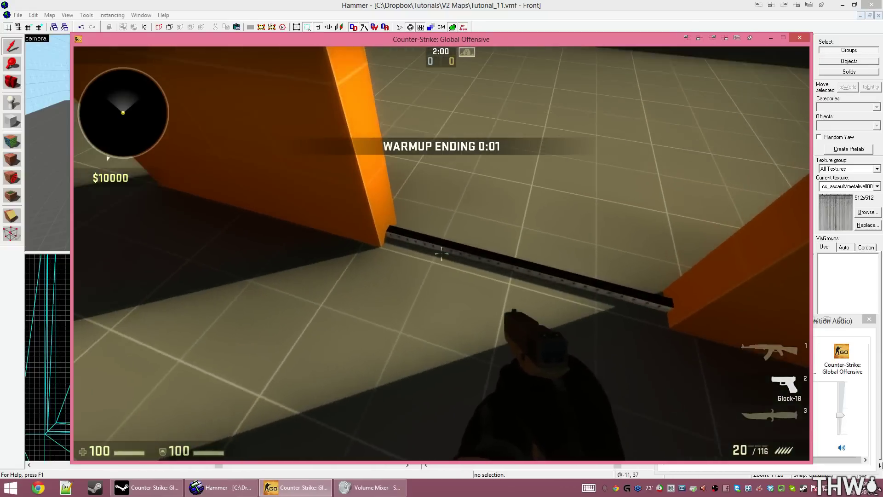
key("w")
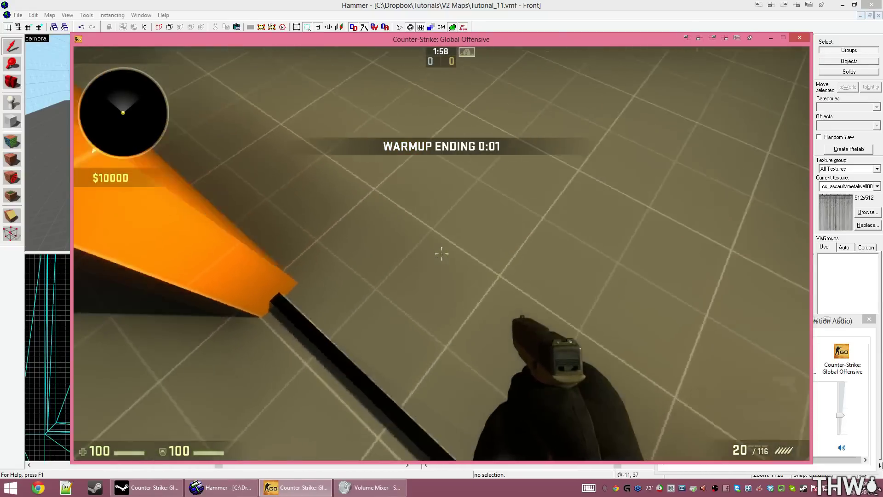
key("s")
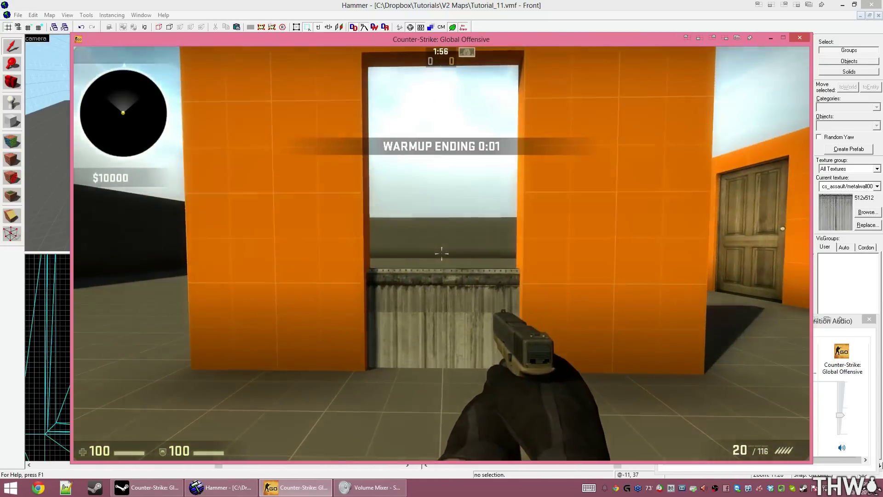
Go to the wooden func_door_rotating door and test opening it in the game
key("s")
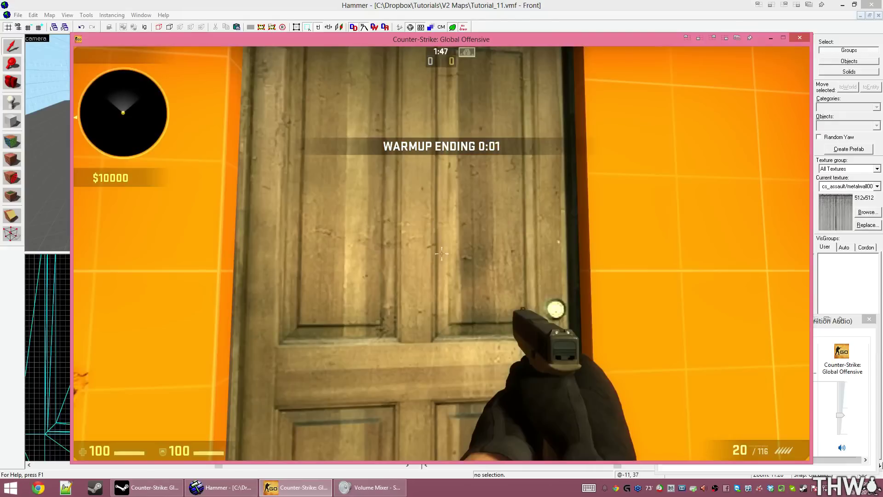
key("f")
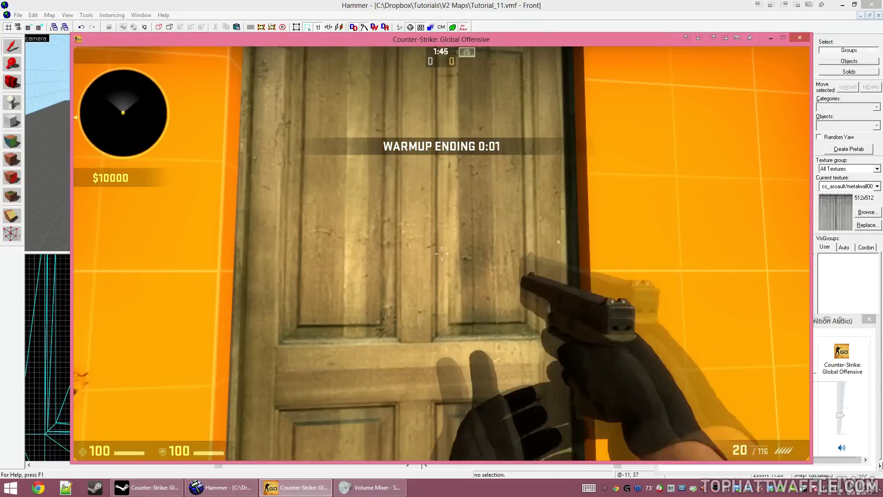
key("e")
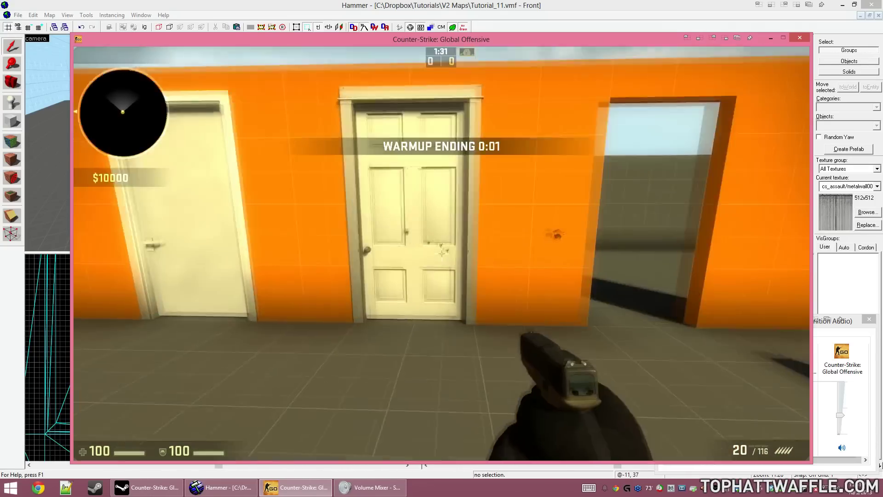
Test opening the framed white prop door and the framed metal door, and shoot with the AK-47
key("1")
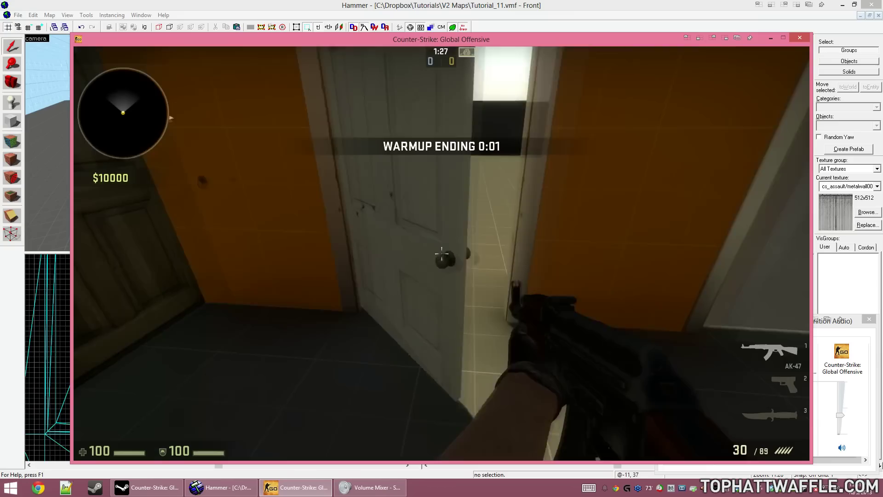
key("e")
key("w")
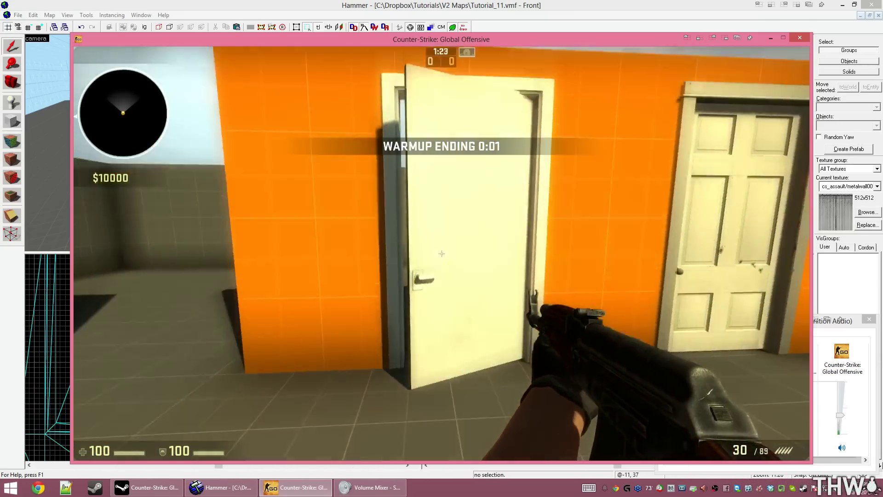
left_click(441, 253)
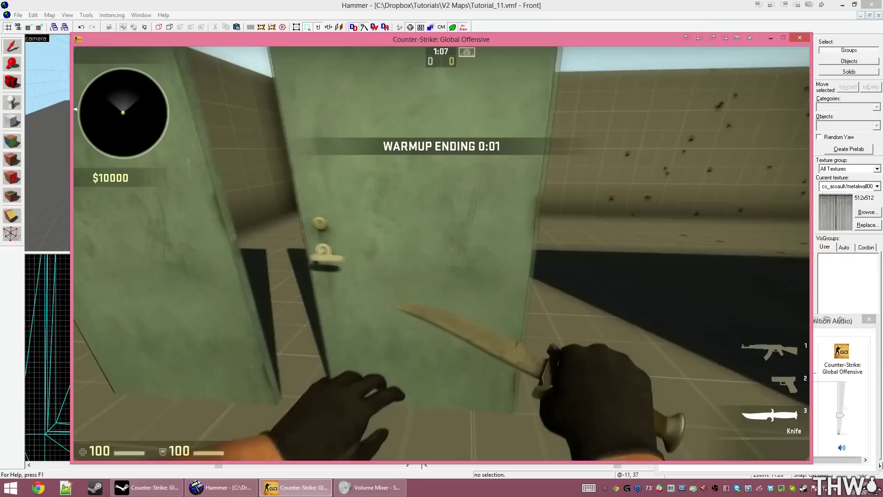
Move up to the green prop door with the lever handle and test opening it in the game
key("w")
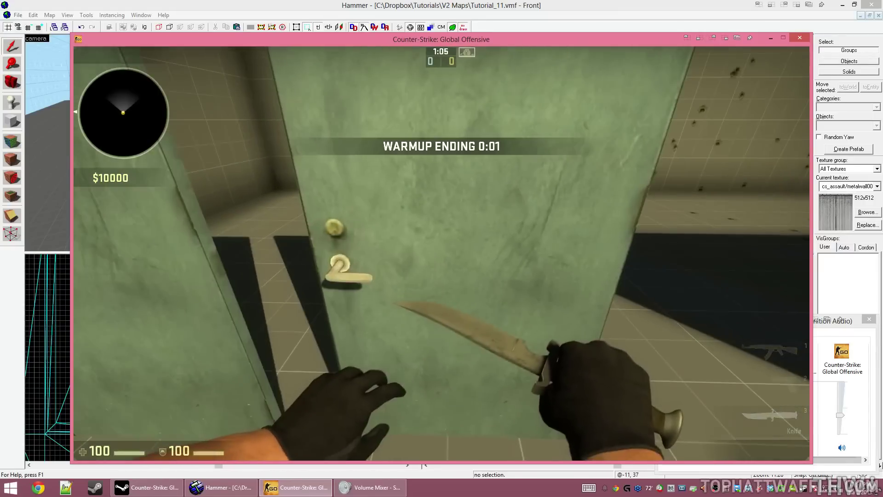
key("e")
key("w")
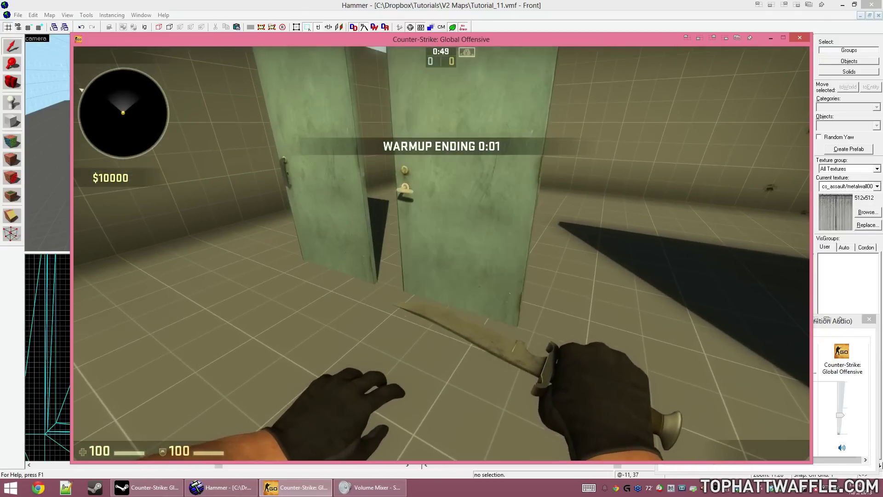
Examine the push bar hardware on the neighbouring green door from its pull handle side and its bar side
key("w")
key("a")
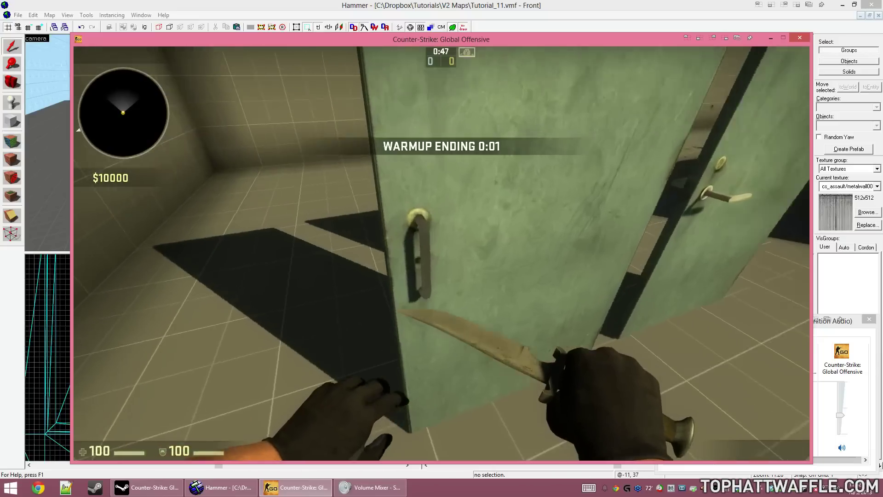
key("s")
key("w")
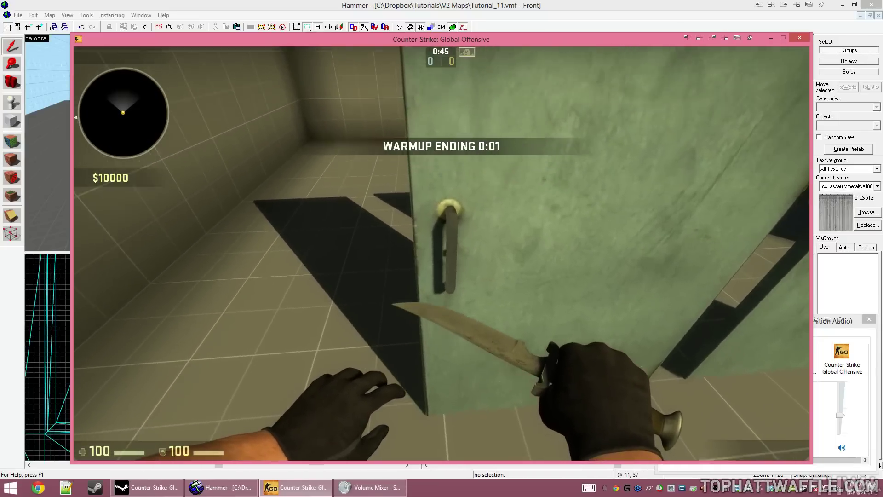
key("a")
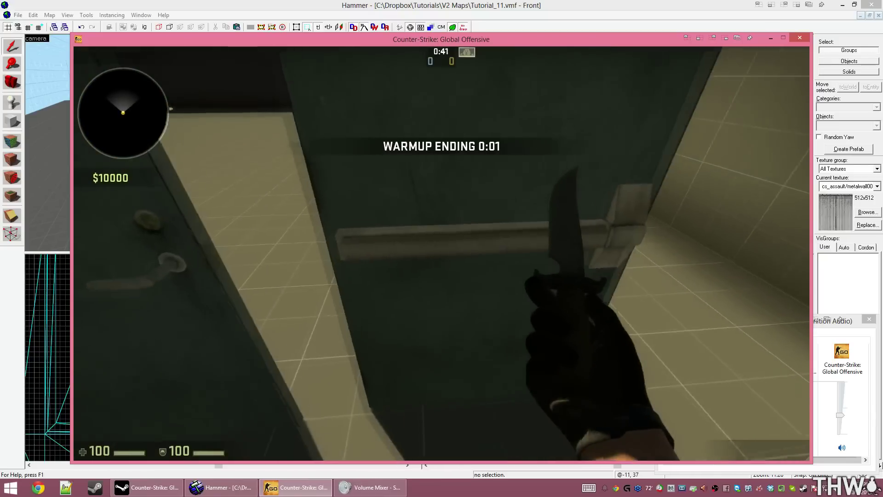
key("w")
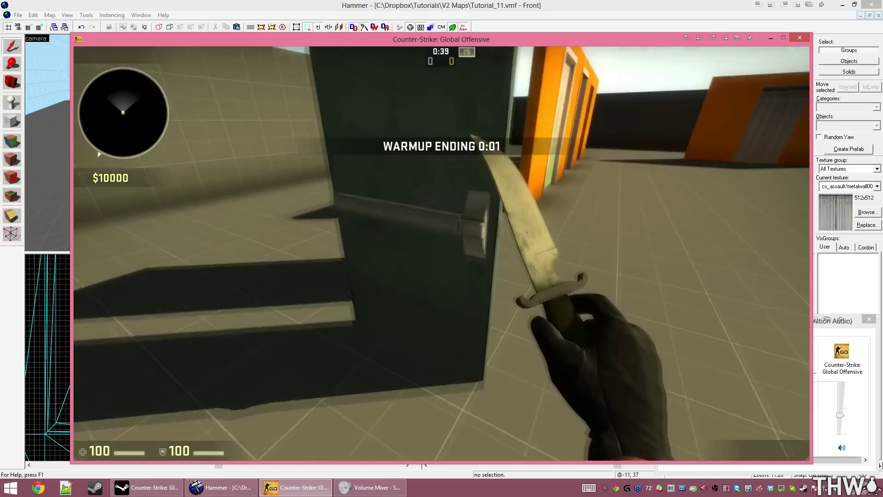
Circle the two frameless green doors again to compare the lever and push bar hardware on both faces
key("d")
key("s")
key("w")
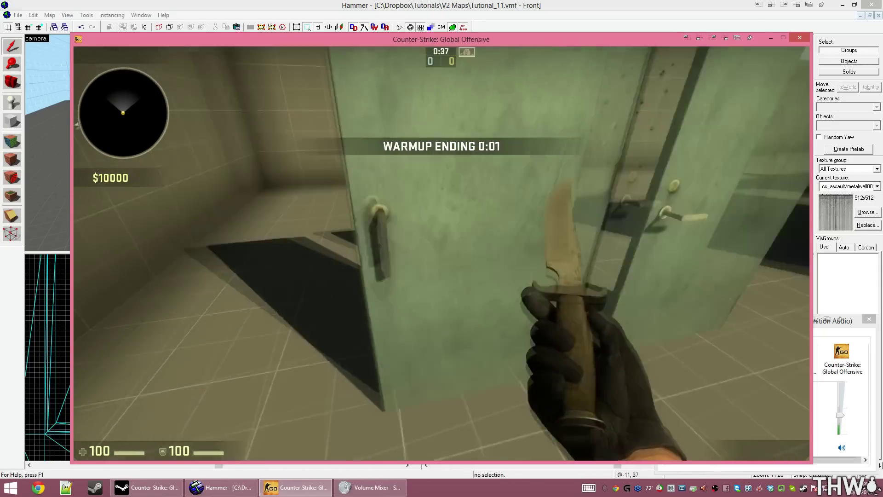
key("s")
key("w")
key("w")
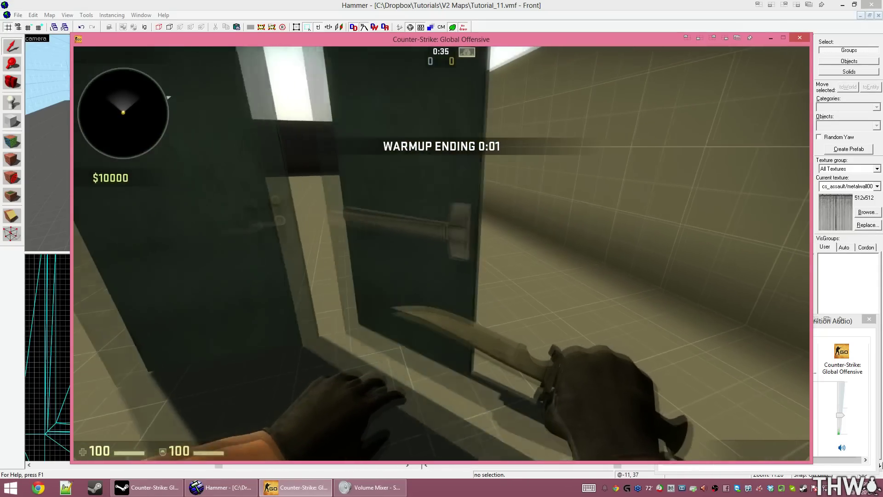
key("w")
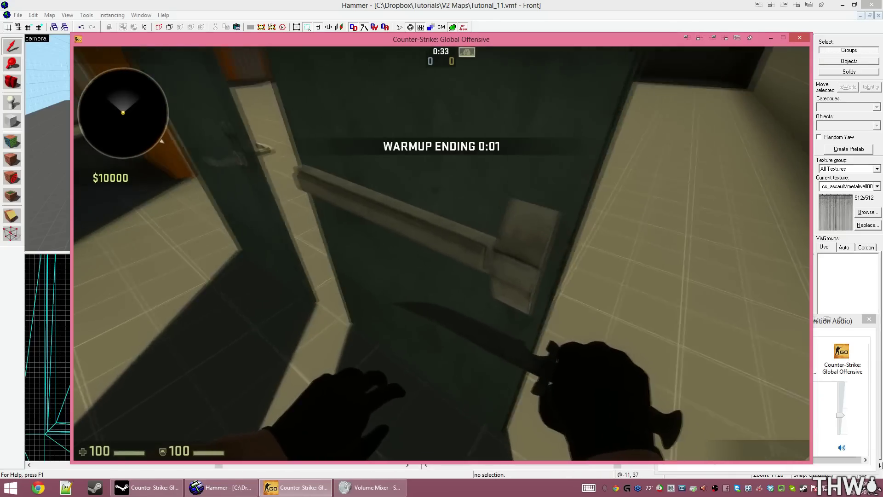
Back away from the push bar door, return to the orange-walled doorways and switch to the AK-47
key("s")
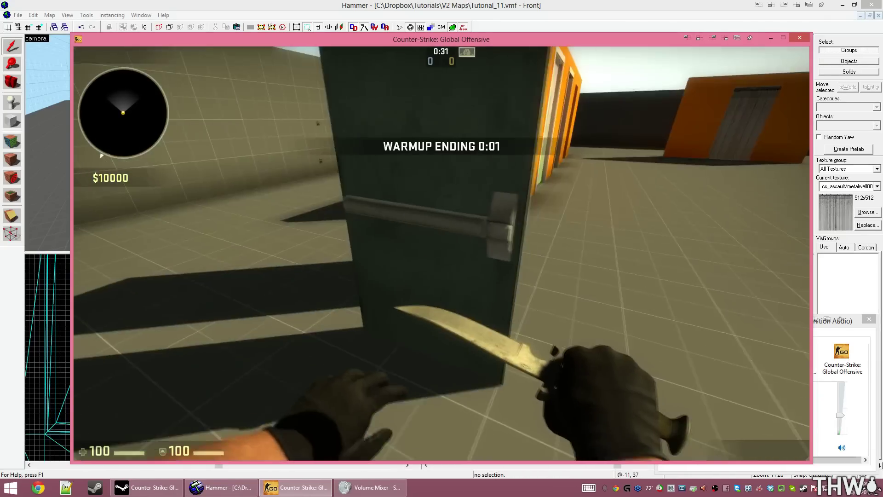
key("w")
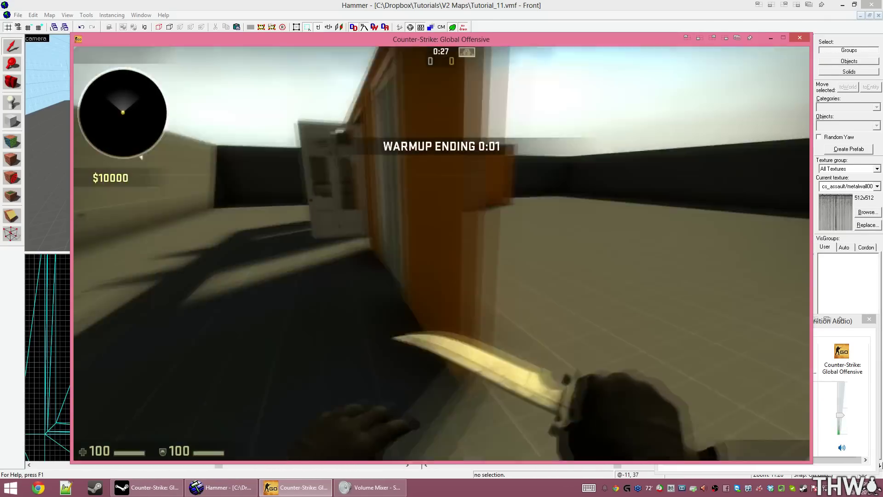
key("1")
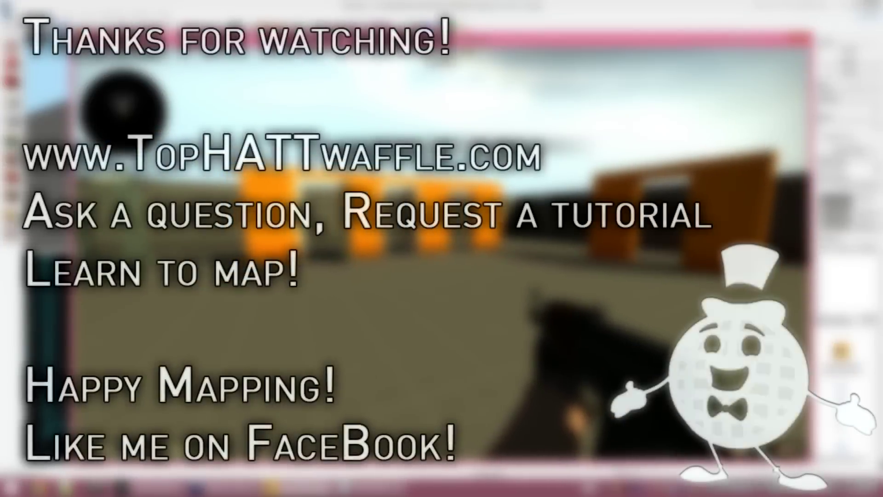